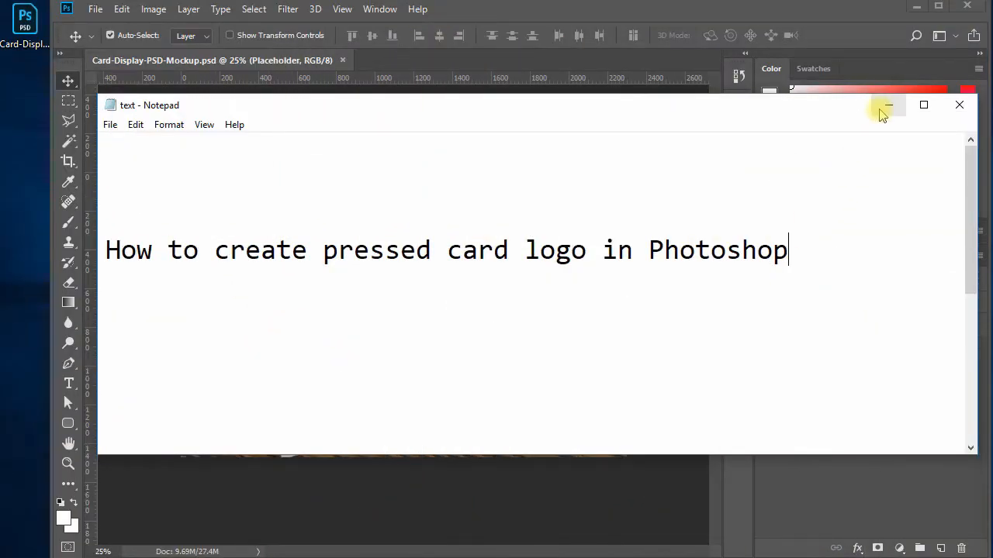
# - Examine the pressed Invitation lettering, logo and ornament on the card mockup in Photoshop up close
pyautogui.click(887, 108)
pyautogui.press('space')
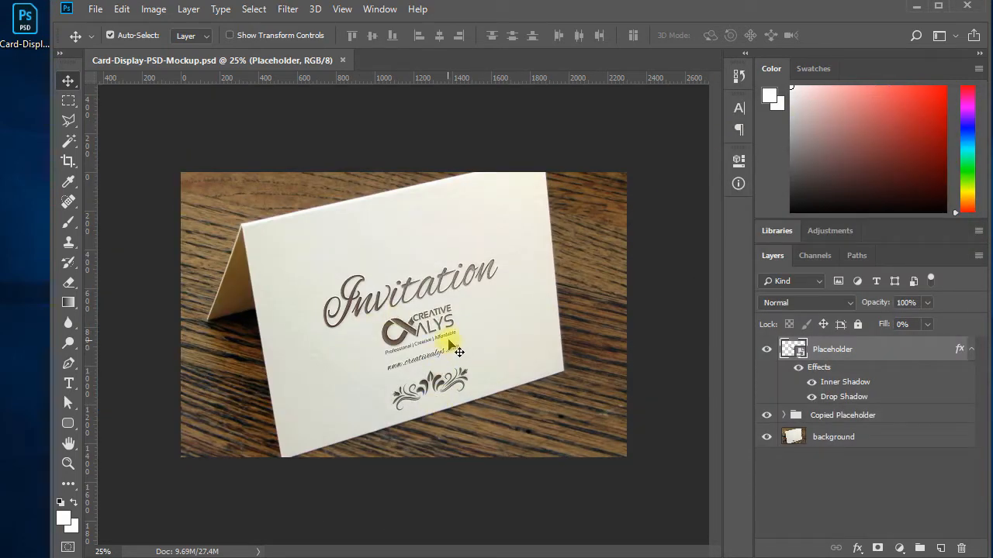
pyautogui.hotkey('ctrl', 'space')
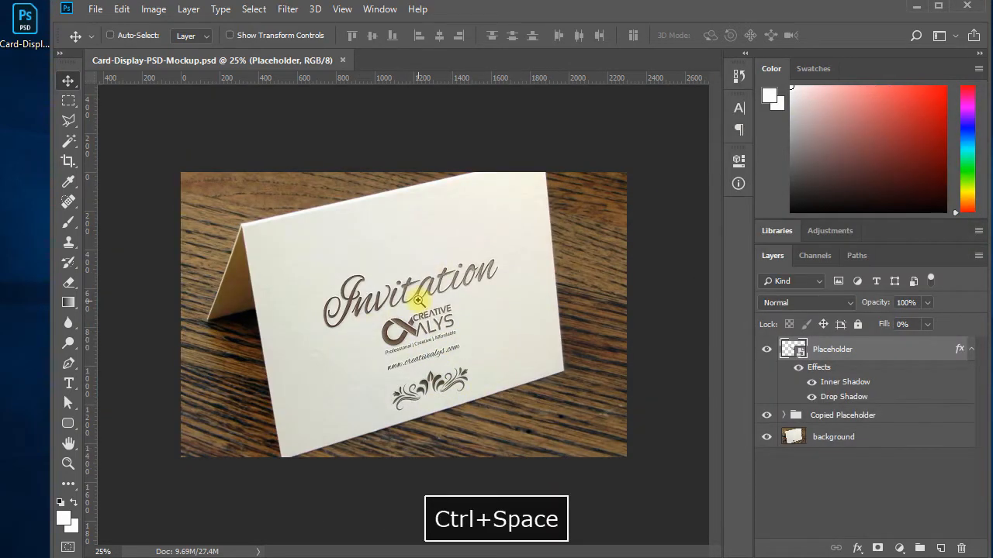
pyautogui.click(418, 299)
pyautogui.click(418, 301)
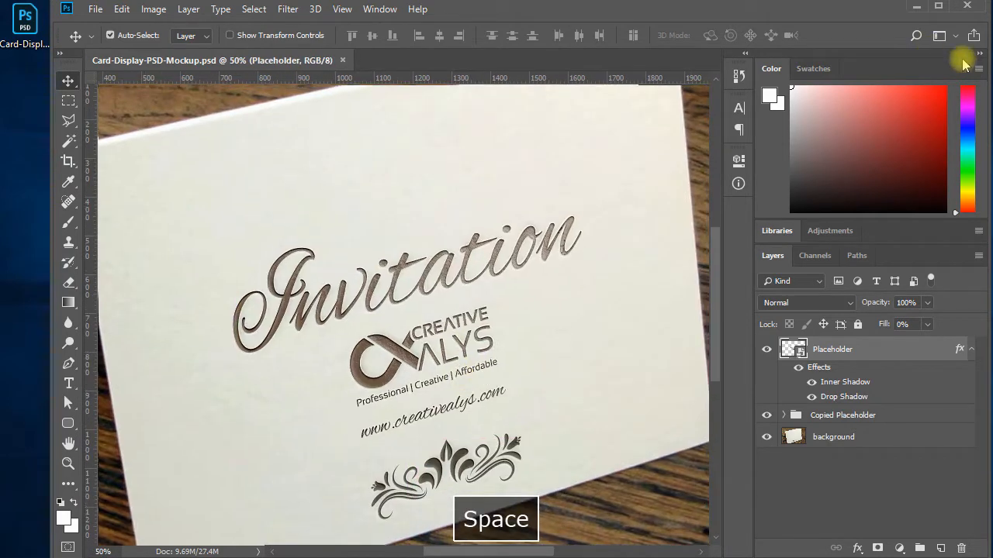
pyautogui.click(980, 55)
pyautogui.press('space')
pyautogui.moveTo(614, 317); pyautogui.dragTo(658, 295)
pyautogui.hotkey('ctrl', 'r')
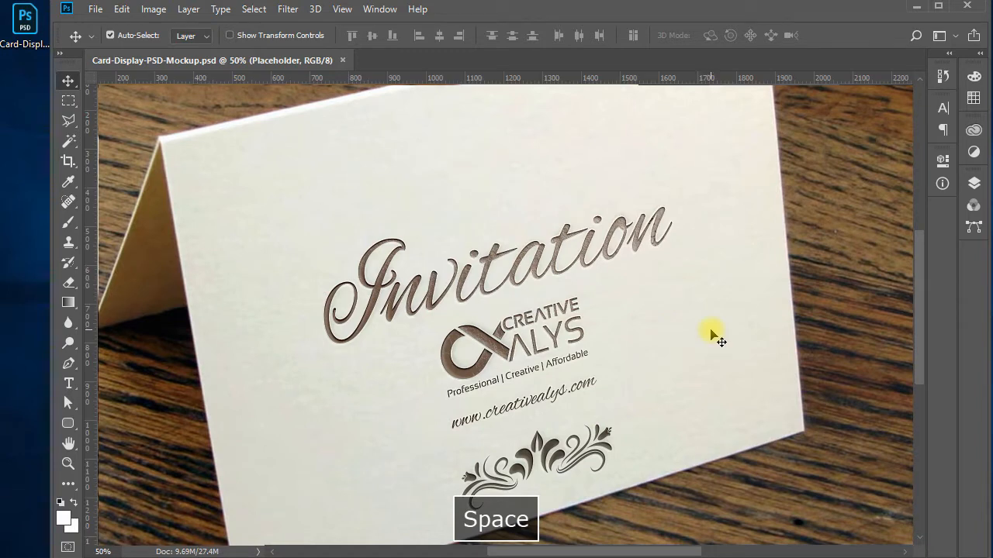
pyautogui.press('ctrl')
pyautogui.press('space')
pyautogui.moveTo(694, 359); pyautogui.dragTo(707, 358)
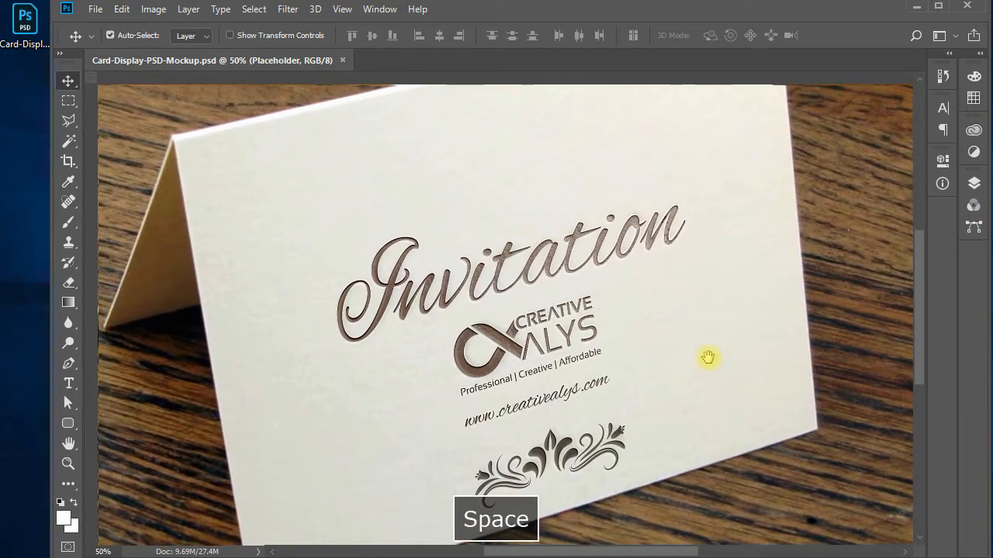
pyautogui.click(981, 53)
pyautogui.press('space')
pyautogui.moveTo(514, 294); pyautogui.dragTo(393, 324)
# - Switch to the Notepad text and read the download link for the Card Display PSD Mockup
pyautogui.hotkey('alt', 'Tab')
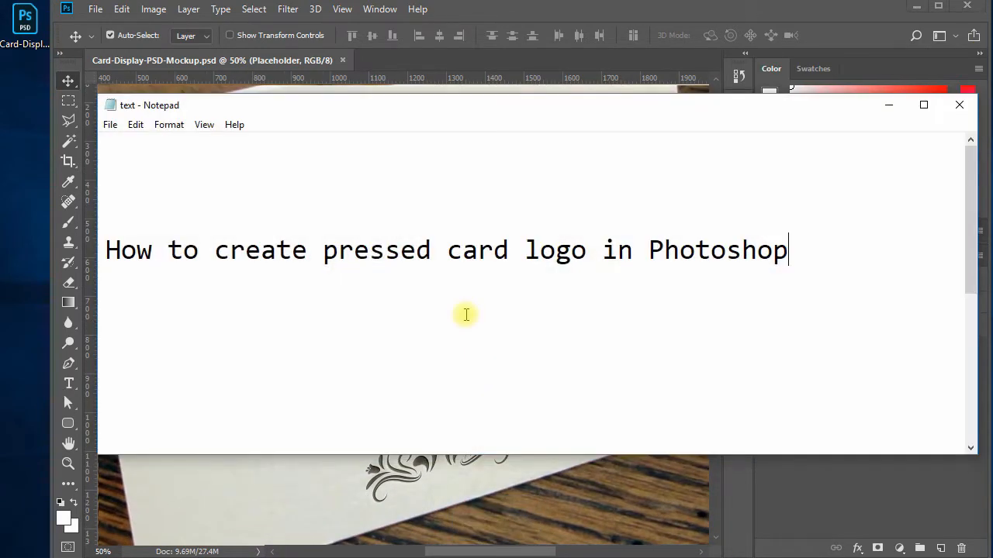
pyautogui.scroll(-3, 465, 312)
pyautogui.moveTo(106, 317); pyautogui.dragTo(682, 314)
pyautogui.click(690, 315)
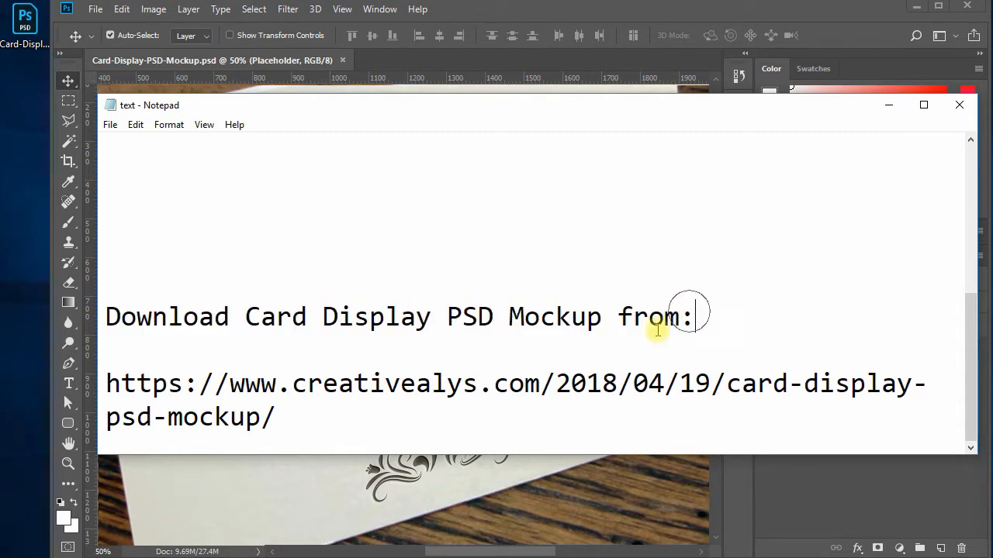
pyautogui.moveTo(289, 418); pyautogui.dragTo(107, 383)
pyautogui.click(305, 426)
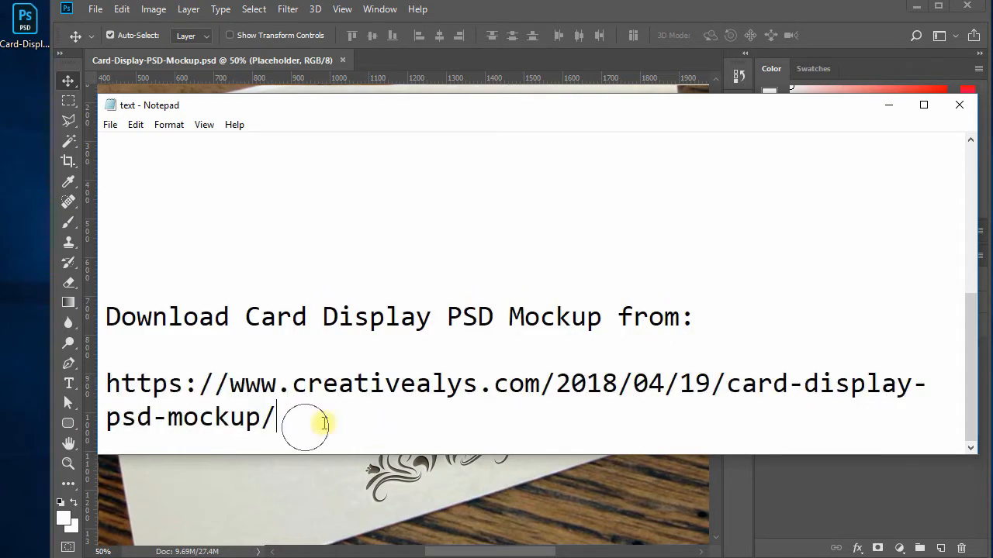
pyautogui.press('Return')
pyautogui.press('Return')
pyautogui.press('Return')
pyautogui.press('Return')
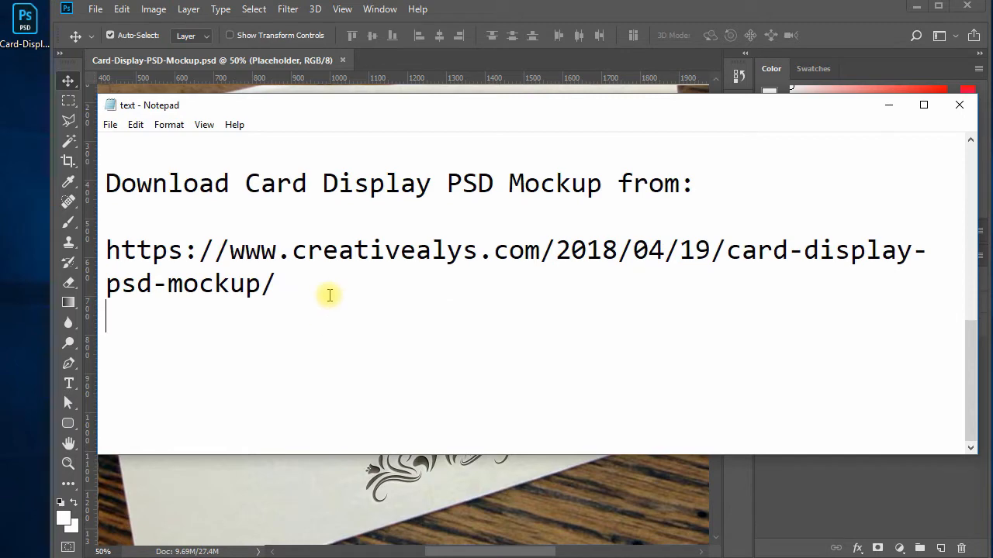
pyautogui.moveTo(329, 295); pyautogui.dragTo(106, 251)
pyautogui.click(261, 282)
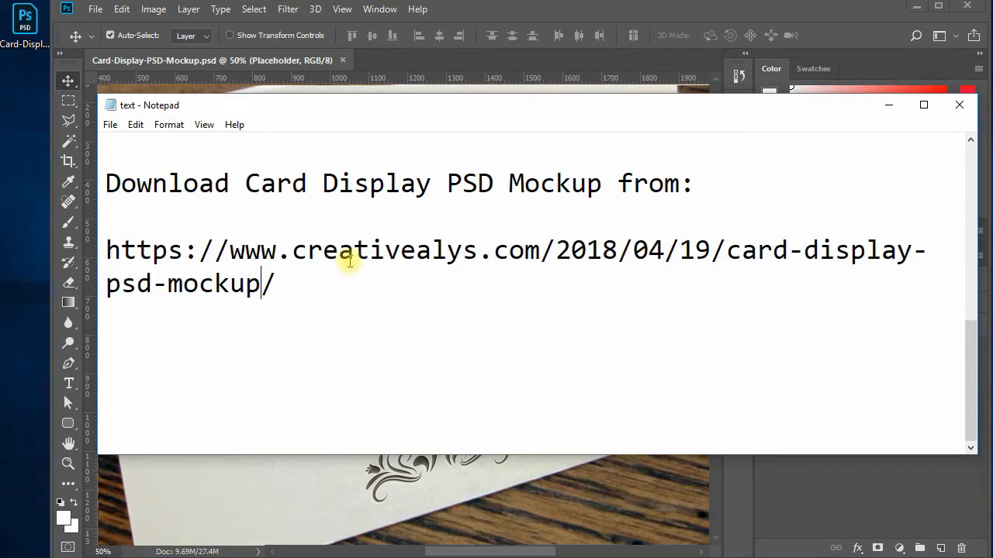
pyautogui.click(661, 307)
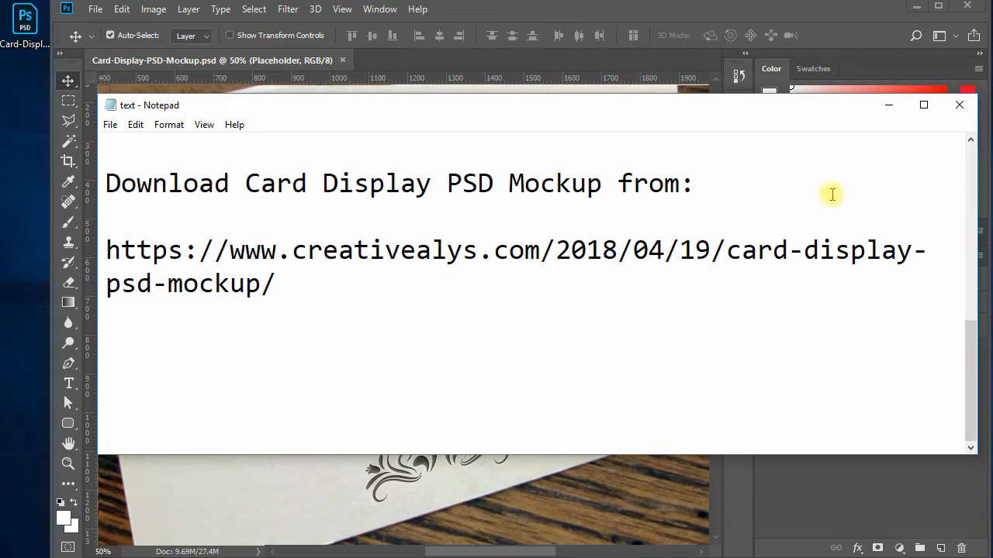
pyautogui.click(888, 108)
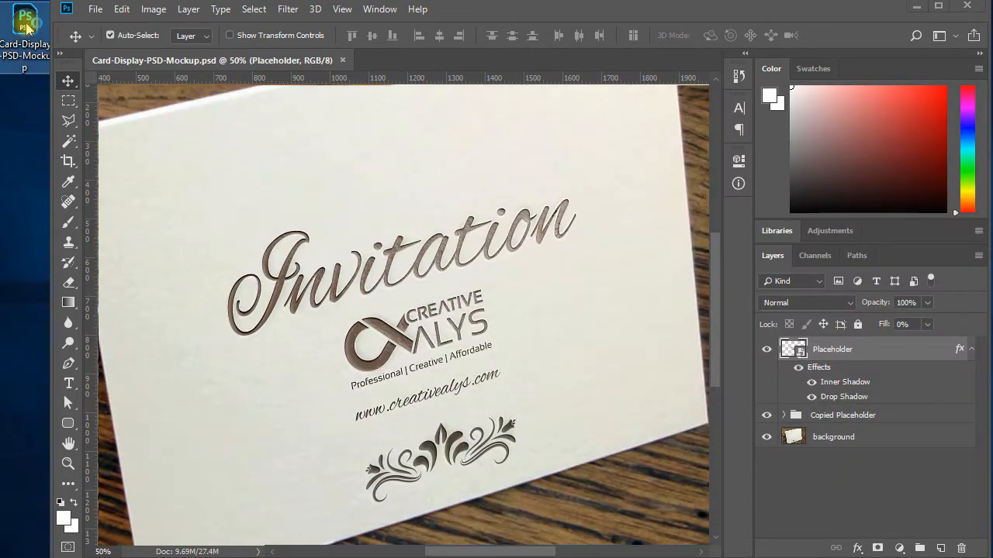
# - Open the contents of the Placeholder smart object for editing, undoing any accidental move
pyautogui.press('space')
pyautogui.moveTo(496, 385)
pyautogui.mouseDown()
pyautogui.moveTo(533, 356)
pyautogui.moveTo(494, 396)
pyautogui.moveTo(496, 385)
pyautogui.mouseUp()
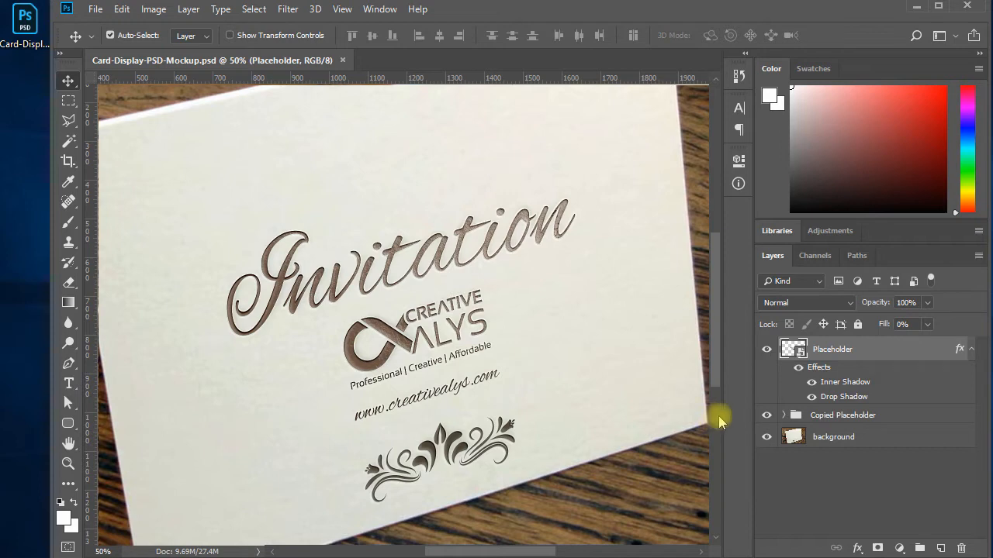
pyautogui.doubleClick(795, 350)
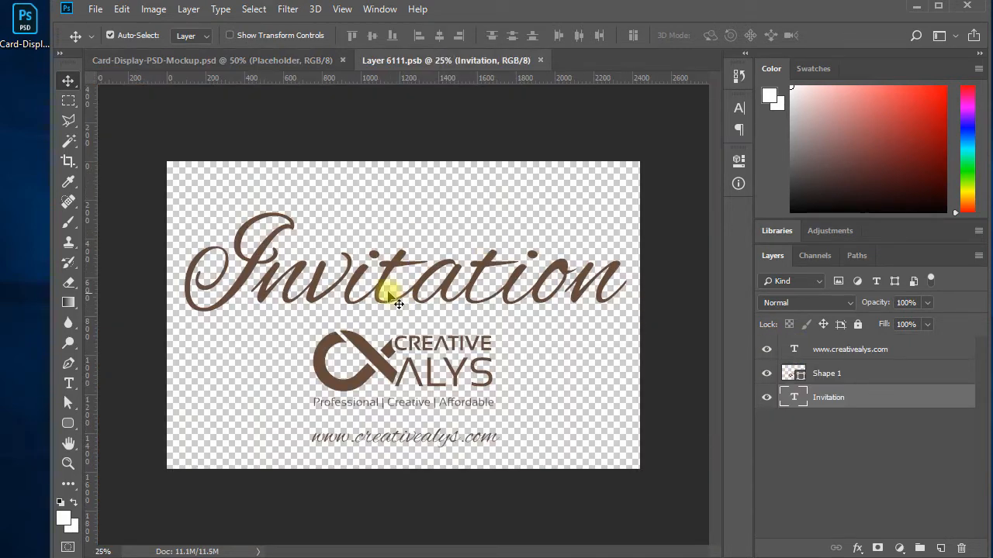
pyautogui.hotkey('ctrl', 'z')
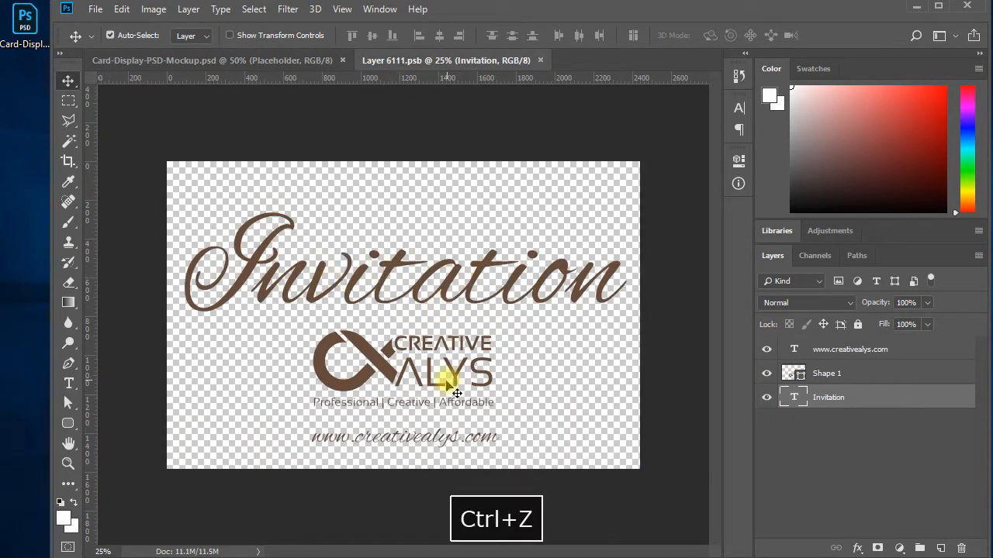
pyautogui.click(766, 377)
pyautogui.click(766, 377)
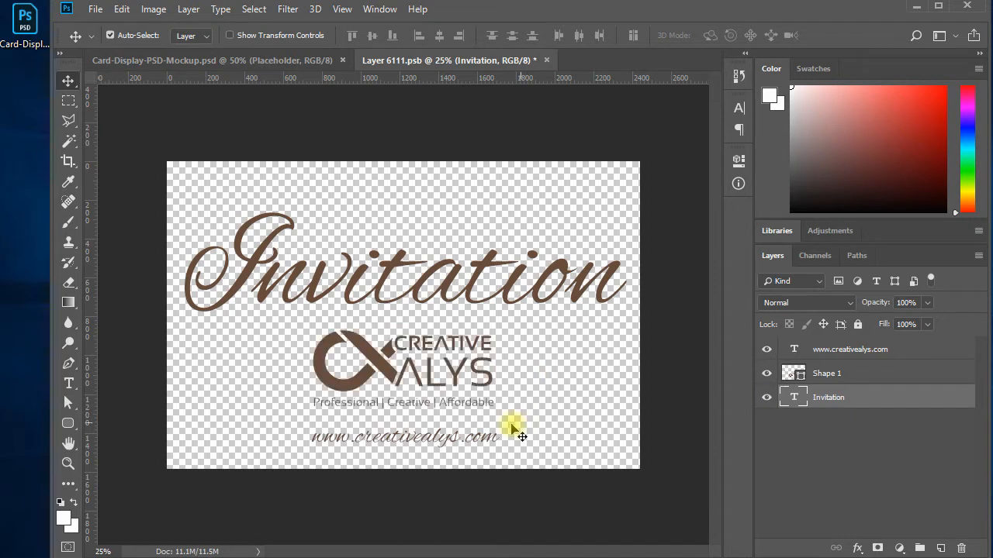
pyautogui.click(459, 439)
pyautogui.click(766, 349)
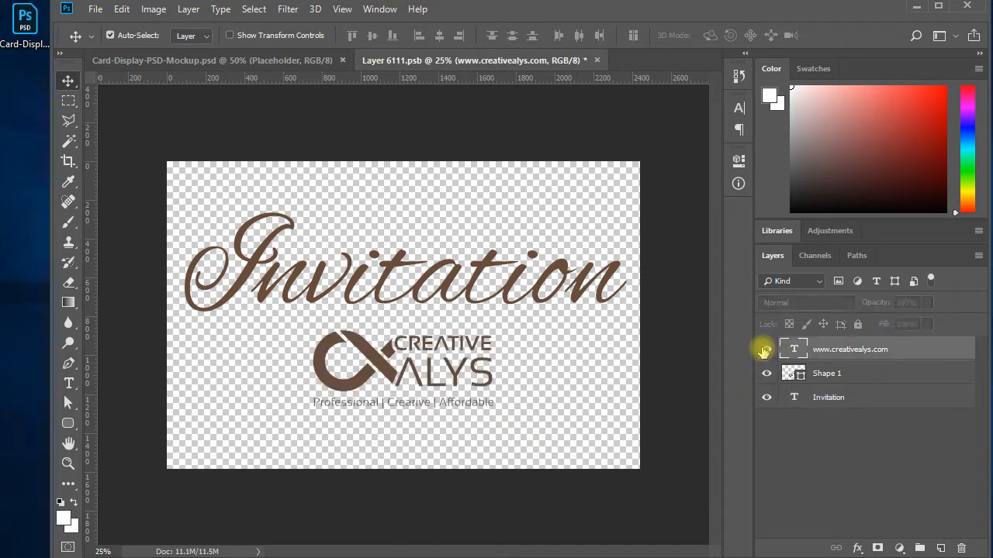
pyautogui.click(766, 349)
# - Hide the Shape 1 logo layer and the Invitation text layer
pyautogui.click(464, 375)
pyautogui.click(766, 373)
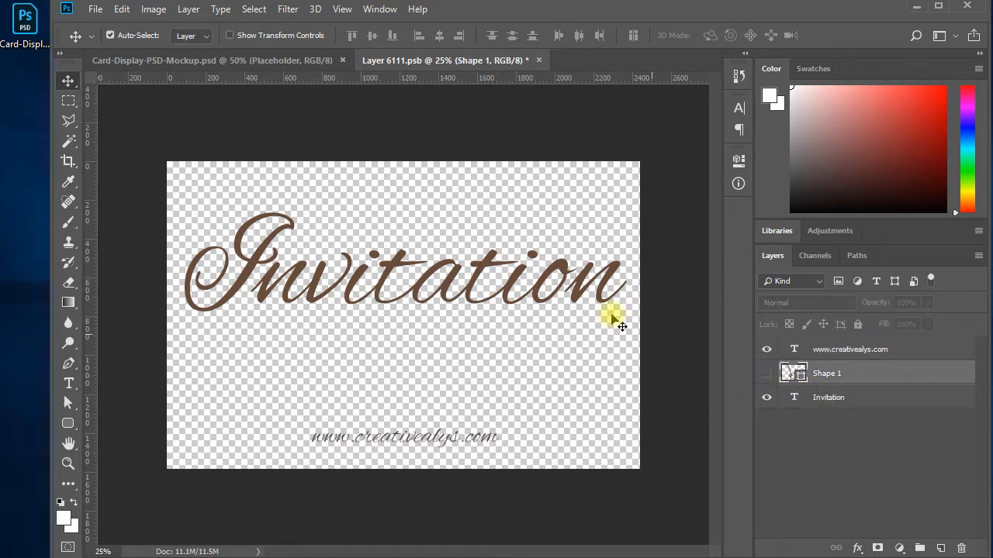
pyautogui.click(582, 295)
pyautogui.click(766, 397)
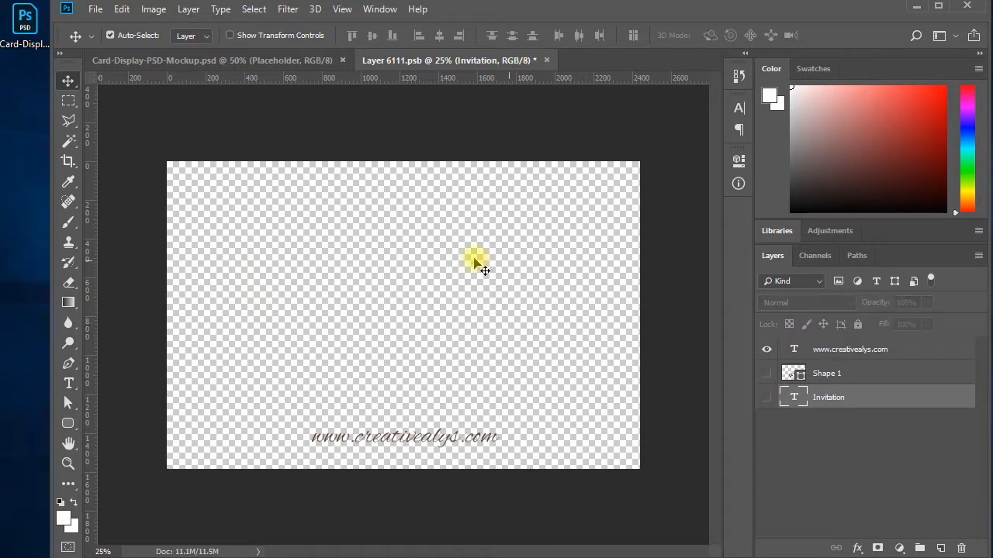
# - Switch to Illustrator and copy the round S Luxury Brand logo from the logo sheet
pyautogui.click(716, 551)
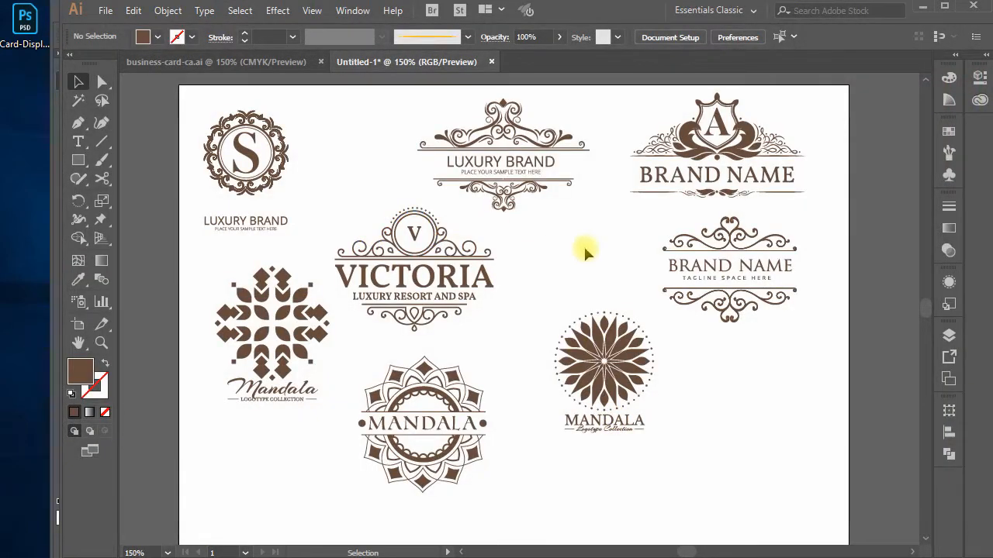
pyautogui.press('space')
pyautogui.moveTo(589, 254); pyautogui.dragTo(589, 279)
pyautogui.keyDown('ctrl'); pyautogui.click(463, 228); pyautogui.keyUp('ctrl')
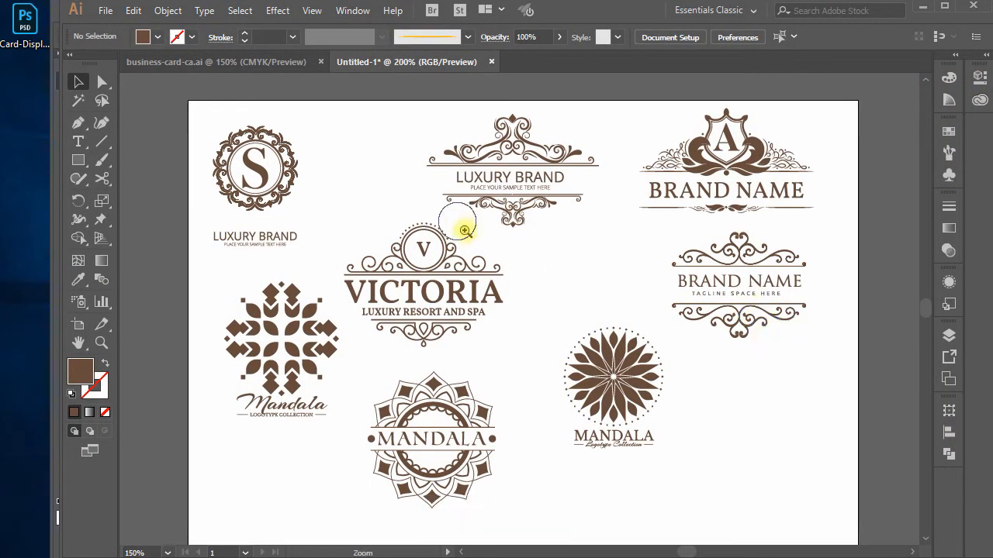
pyautogui.press('space')
pyautogui.moveTo(477, 293); pyautogui.dragTo(542, 283)
pyautogui.click(356, 249)
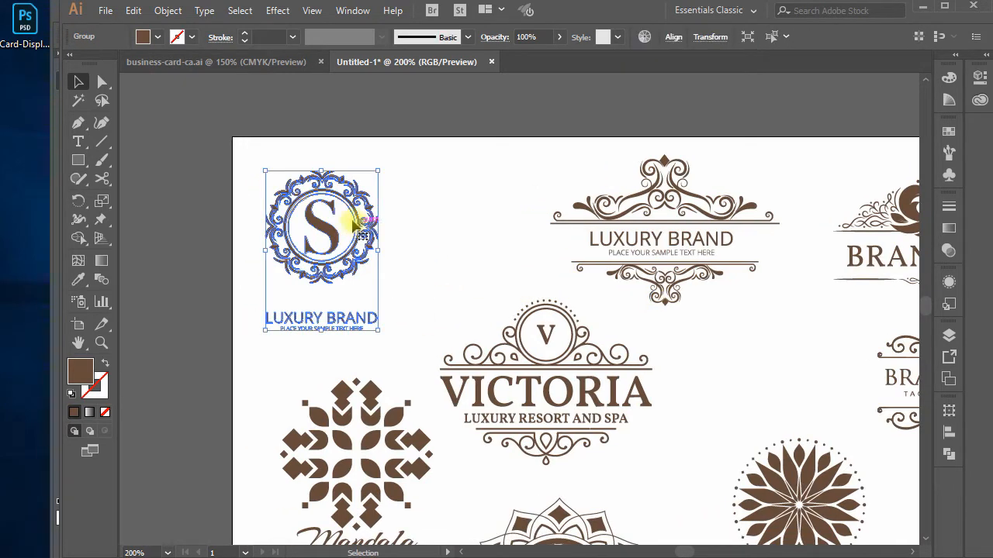
pyautogui.click(133, 11)
pyautogui.click(180, 84)
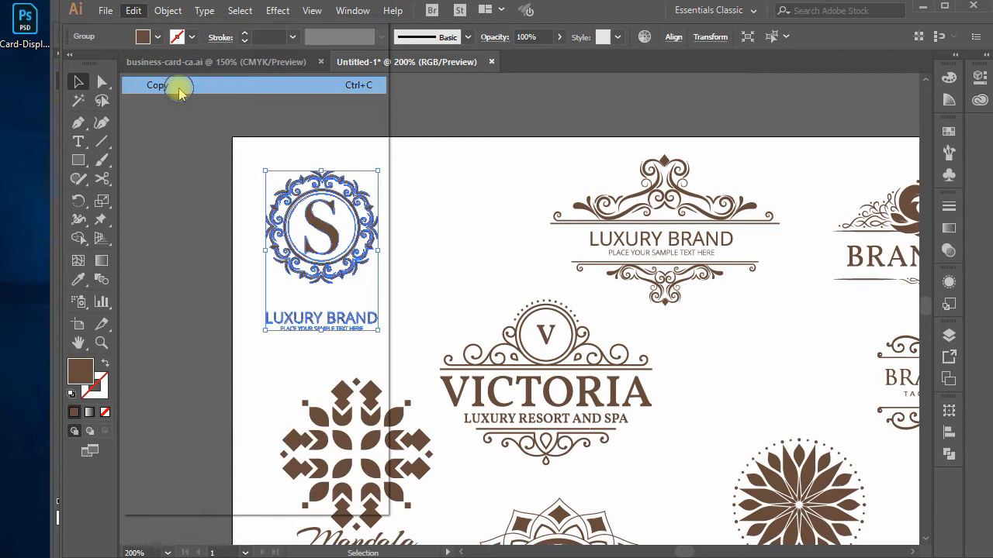
pyautogui.click(438, 283)
# - Switch to Photoshop and paste the copied logo into the placeholder contents as a Smart Object
pyautogui.press('space')
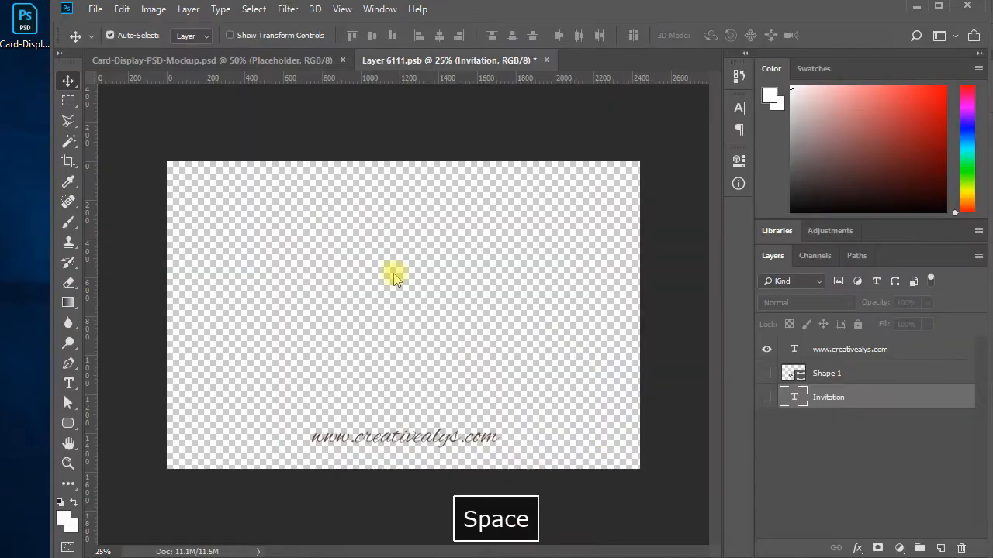
pyautogui.click(121, 11)
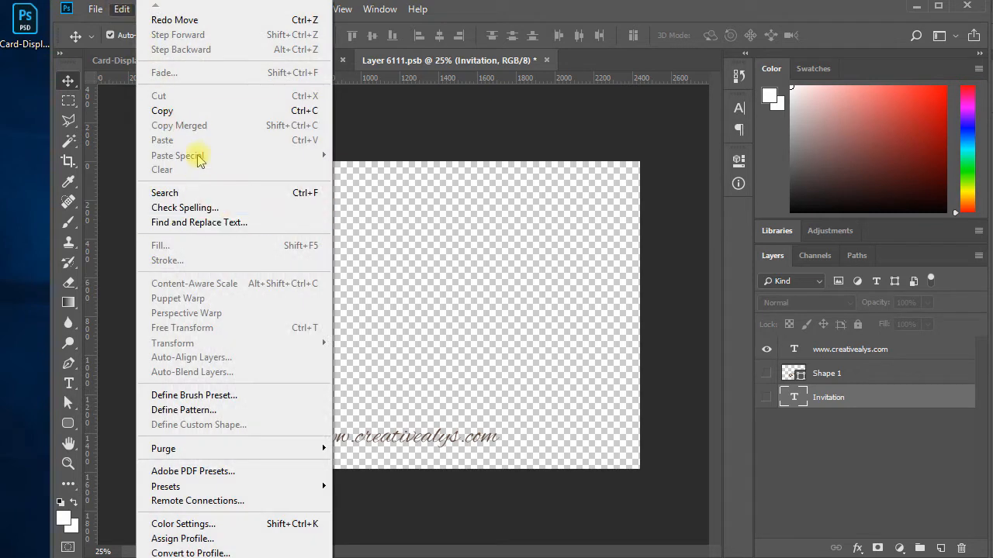
pyautogui.click(131, 14)
pyautogui.click(131, 15)
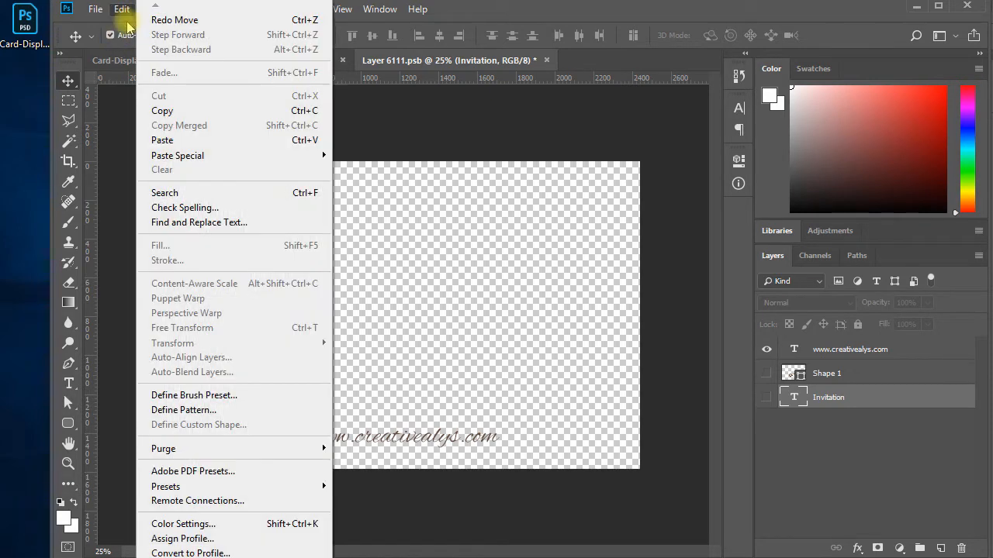
pyautogui.click(162, 140)
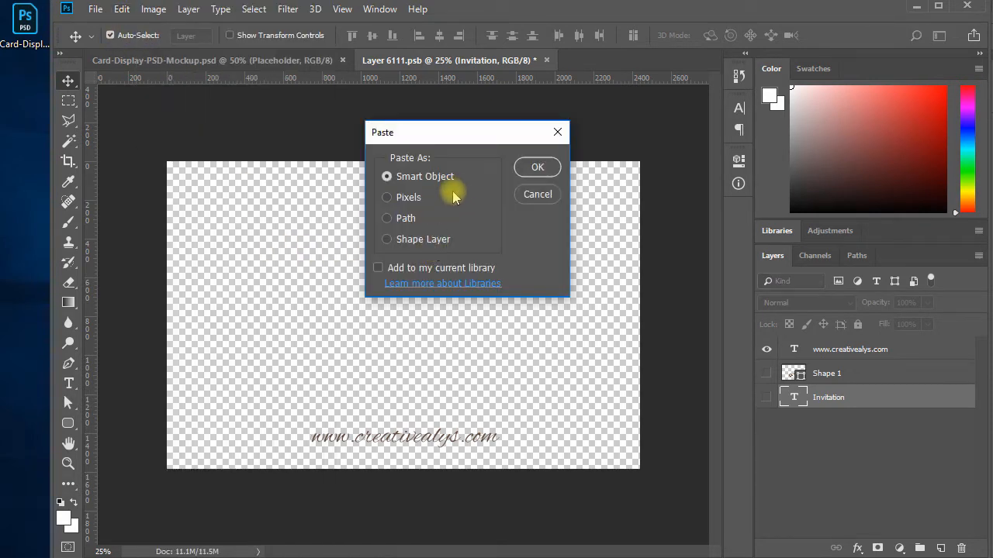
pyautogui.click(538, 167)
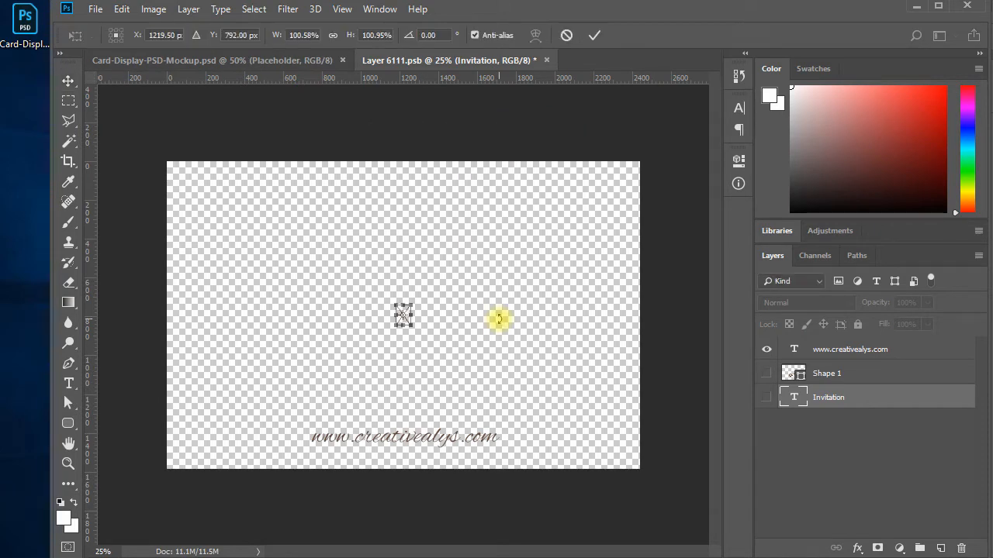
# - Enlarge the pasted logo to about 940% and close the placeholder document, saving its changes
pyautogui.moveTo(418, 327); pyautogui.dragTo(489, 397)
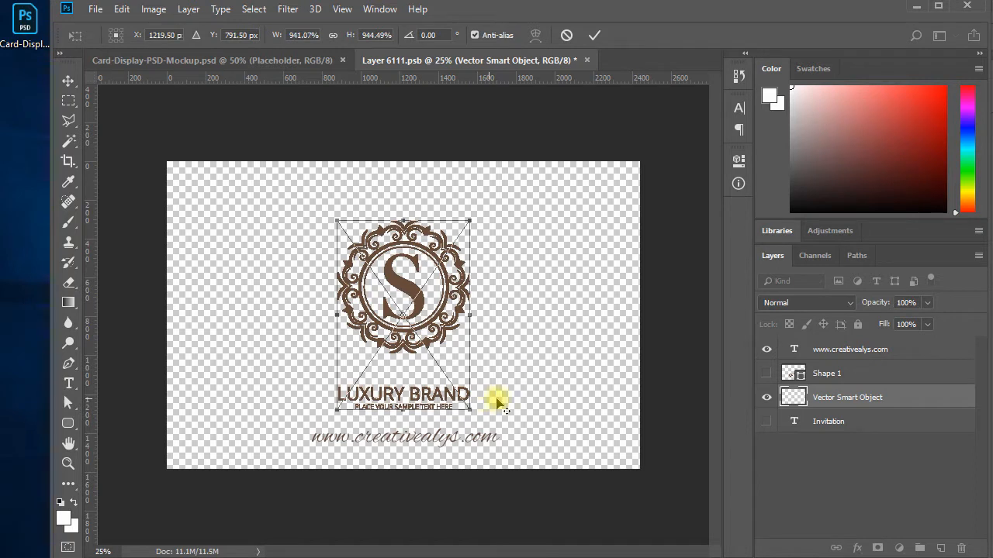
pyautogui.press('Return')
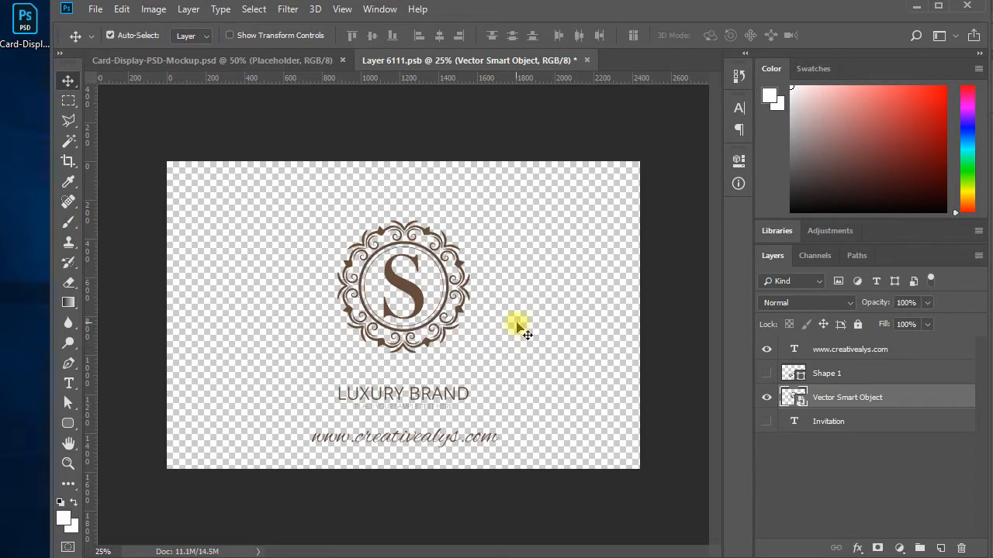
pyautogui.click(587, 59)
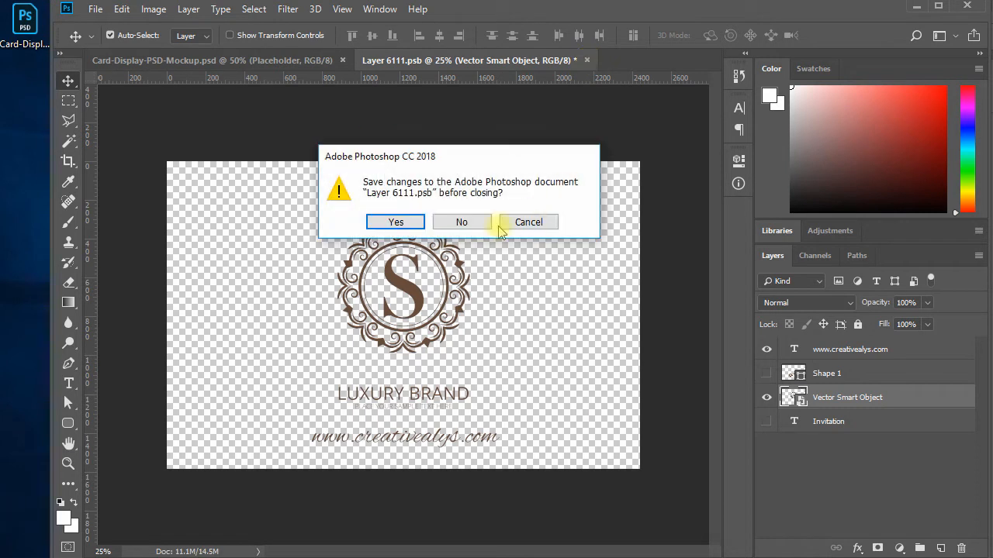
pyautogui.click(396, 222)
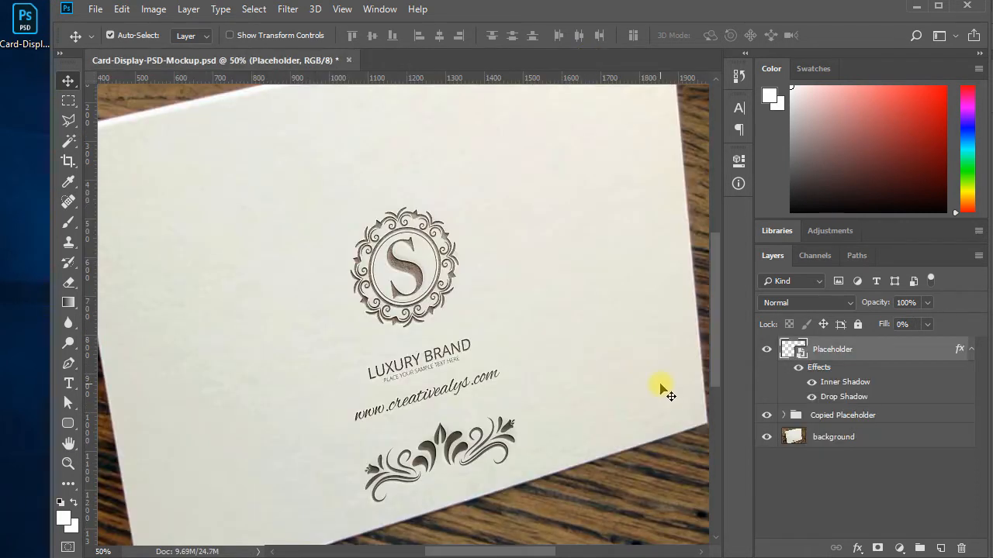
# - Examine the pressed S Luxury Brand logo on the card mockup, both as a whole and up close
pyautogui.press('space')
pyautogui.moveTo(536, 352); pyautogui.dragTo(563, 359)
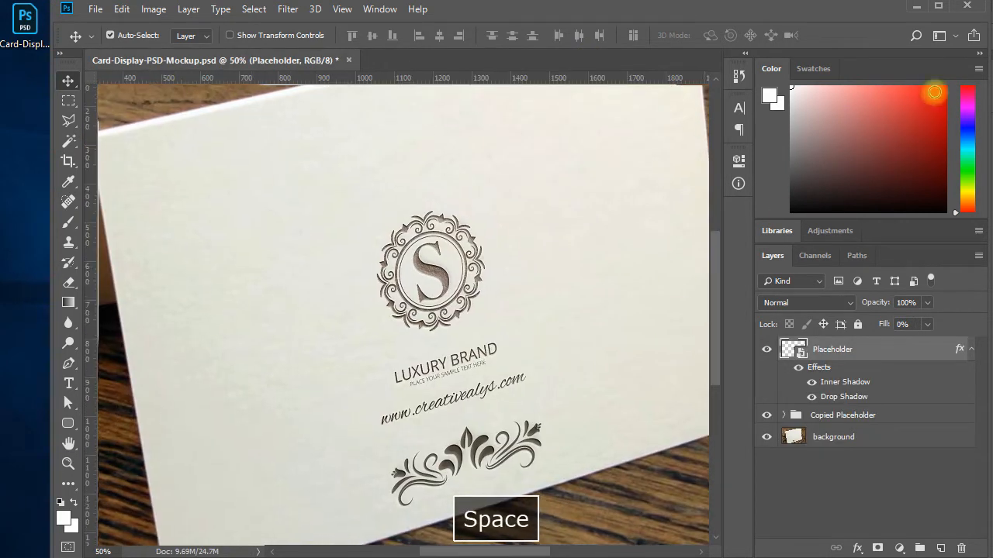
pyautogui.click(980, 54)
pyautogui.press('space')
pyautogui.moveTo(631, 298); pyautogui.dragTo(698, 288)
pyautogui.hotkey('ctrl', '-')
pyautogui.hotkey('ctrl', '-')
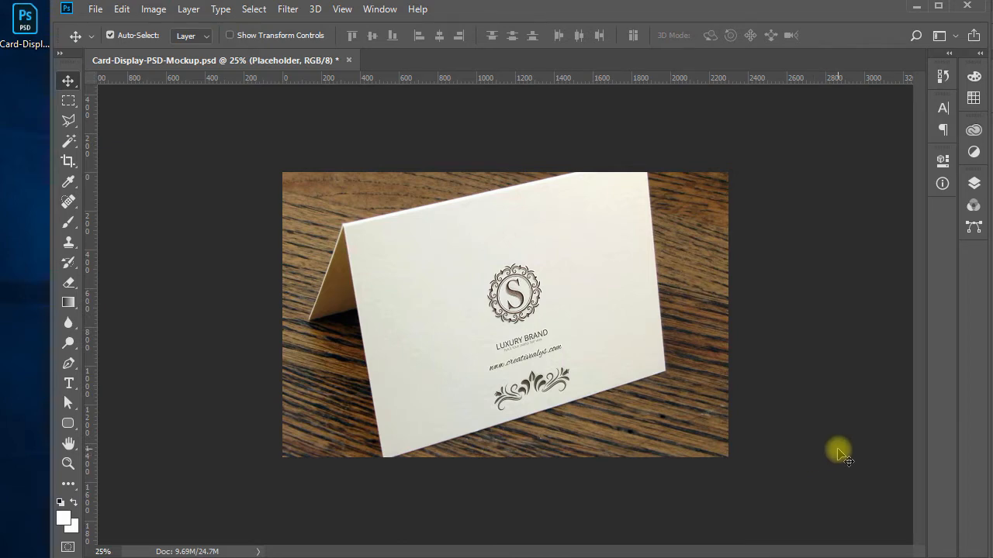
pyautogui.hotkey('ctrl', 'space')
pyautogui.click(511, 307)
pyautogui.moveTo(732, 396)
pyautogui.mouseDown()
pyautogui.moveTo(720, 381)
pyautogui.moveTo(743, 380)
pyautogui.mouseUp()
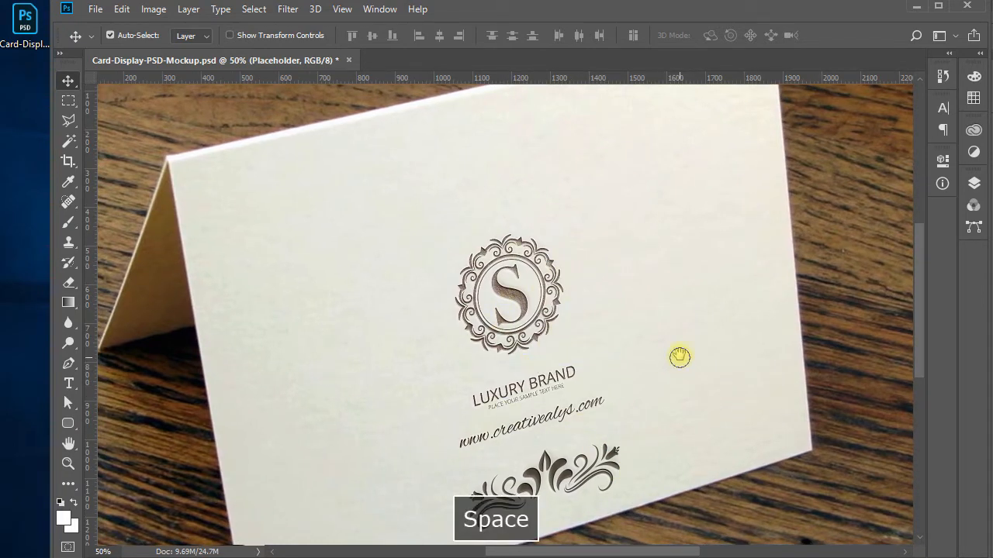
# - Open the contents of the Placeholder smart object for editing
pyautogui.moveTo(680, 358); pyautogui.dragTo(680, 352)
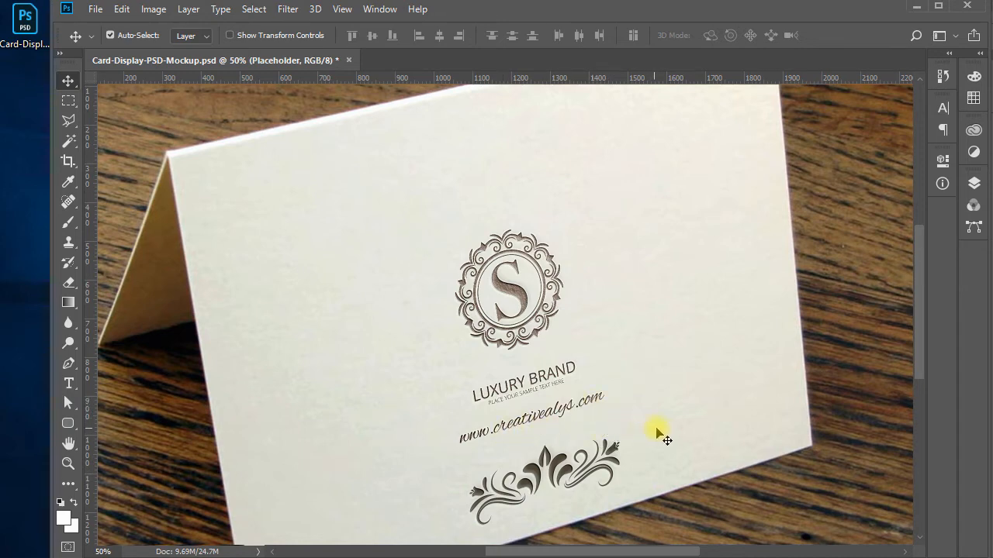
pyautogui.moveTo(792, 421); pyautogui.dragTo(791, 417)
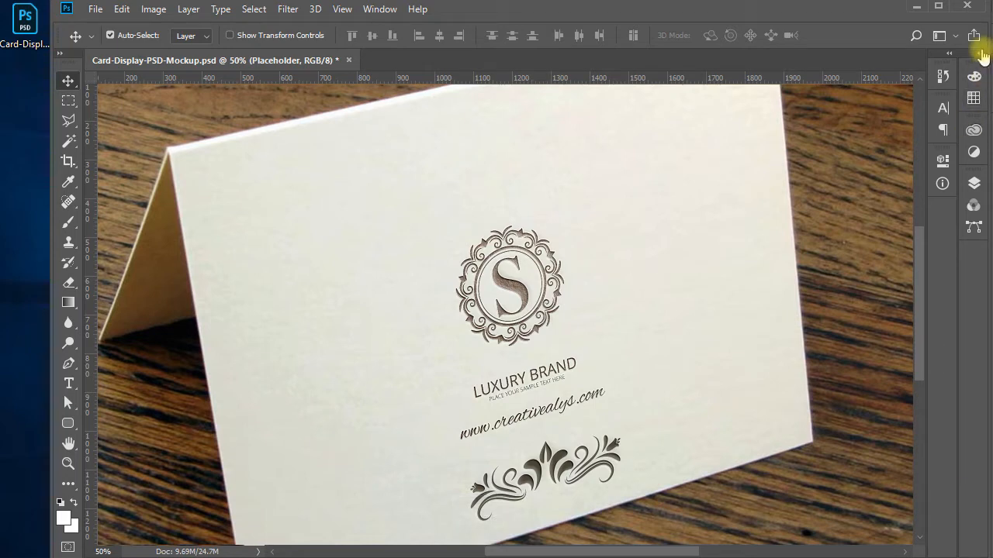
pyautogui.click(949, 53)
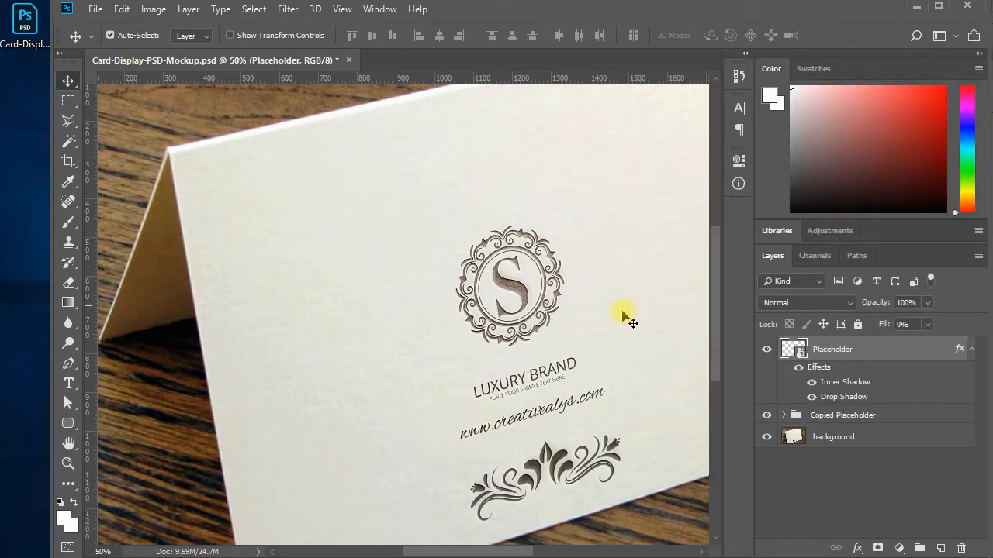
pyautogui.moveTo(625, 316); pyautogui.dragTo(566, 304)
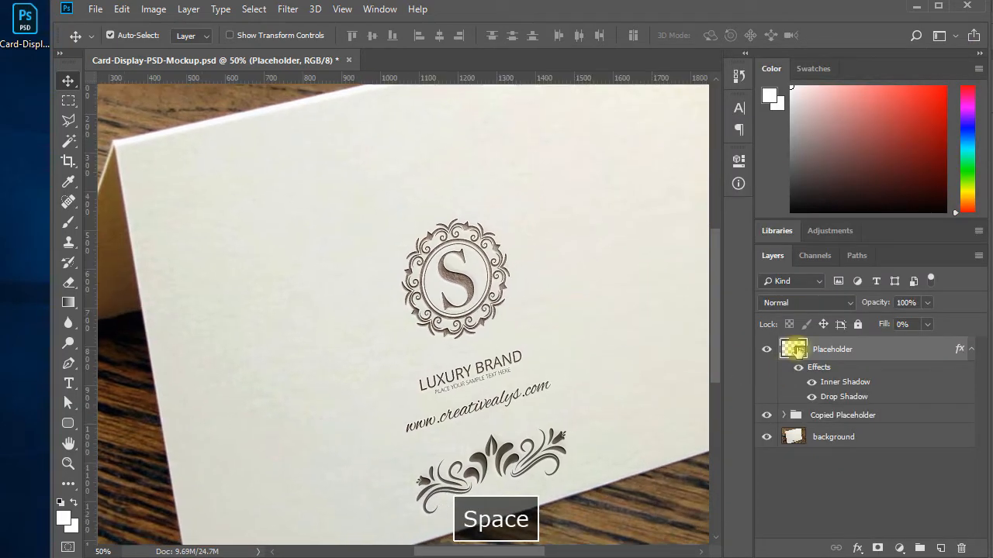
pyautogui.doubleClick(793, 349)
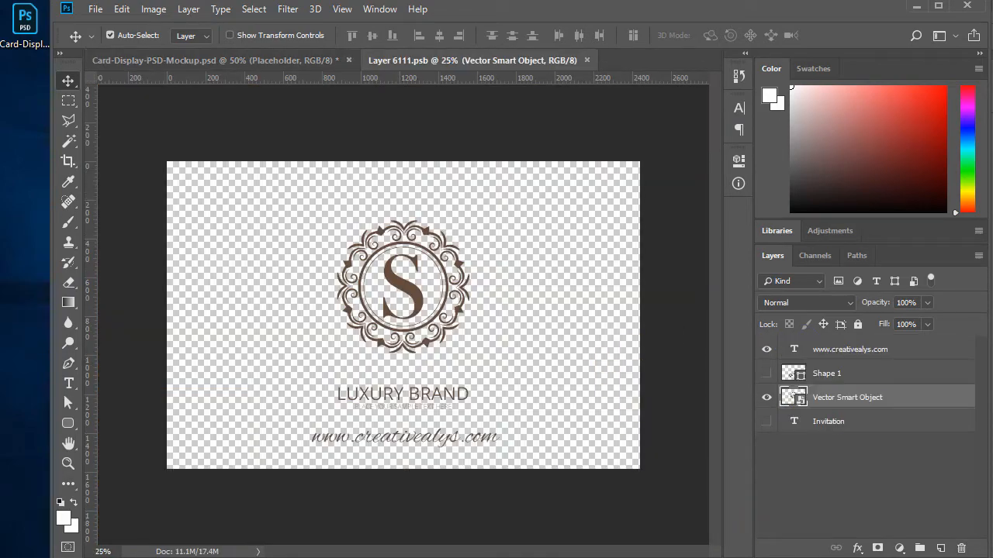
# - Switch to Illustrator and copy the ornamental Luxury Brand logo with horizontal rules from the logo sheet
pyautogui.hotkey('alt', 'Tab')
pyautogui.click(744, 219)
pyautogui.hotkey('ctrl', 'c')
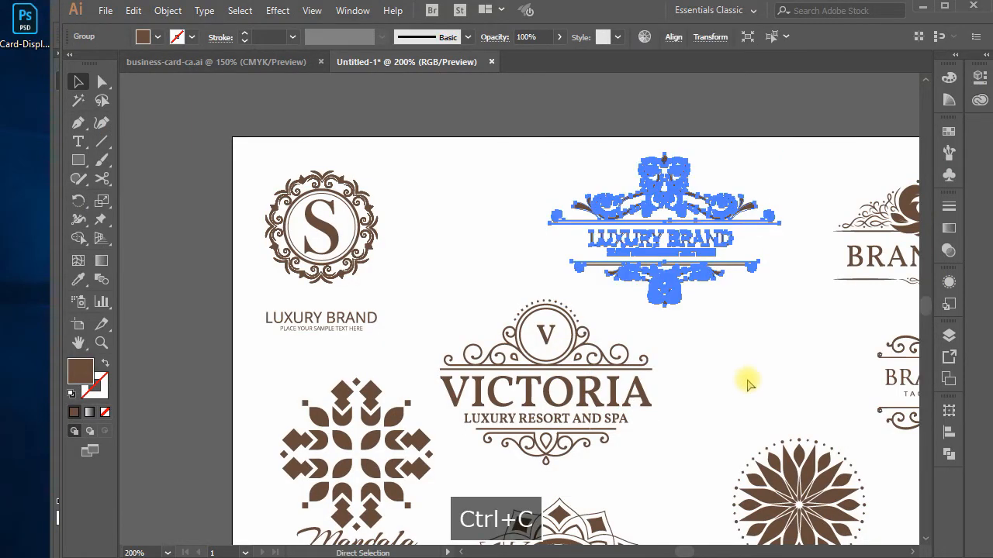
# - Switch to Photoshop, paste the ornamental logo into the placeholder contents as a Smart Object, and enlarge it to about 730%
pyautogui.hotkey('alt', 'Tab')
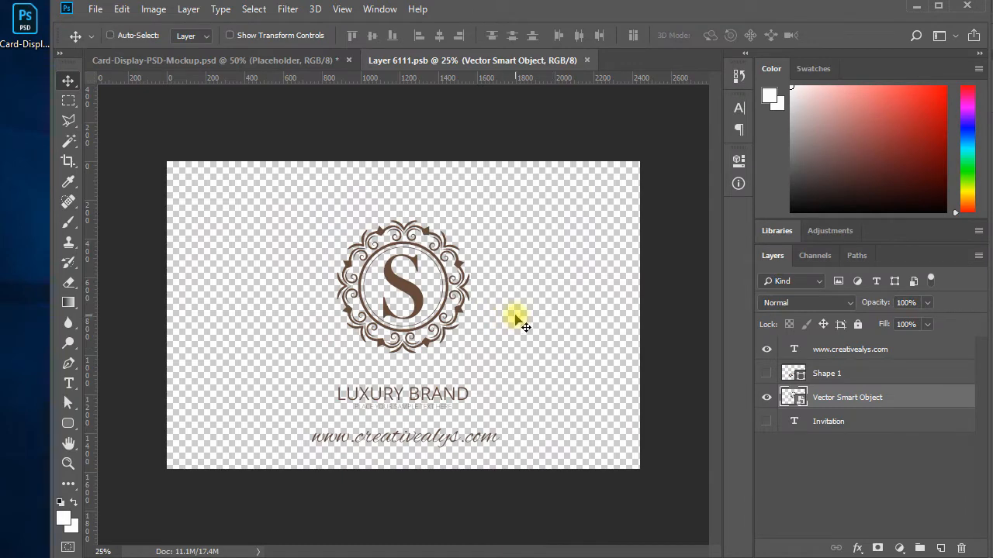
pyautogui.hotkey('ctrl', 'v')
pyautogui.click(536, 165)
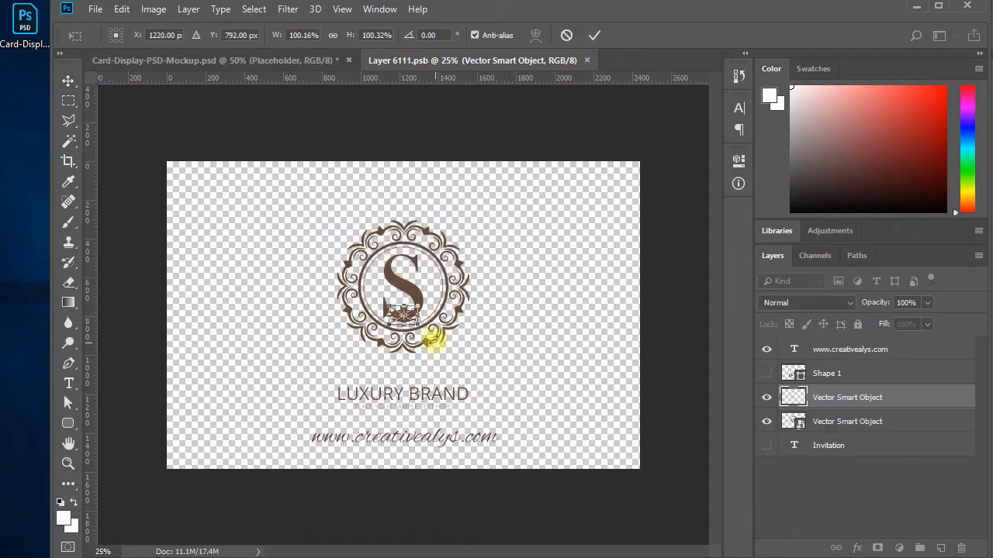
pyautogui.moveTo(417, 326); pyautogui.dragTo(509, 384)
pyautogui.press('Return')
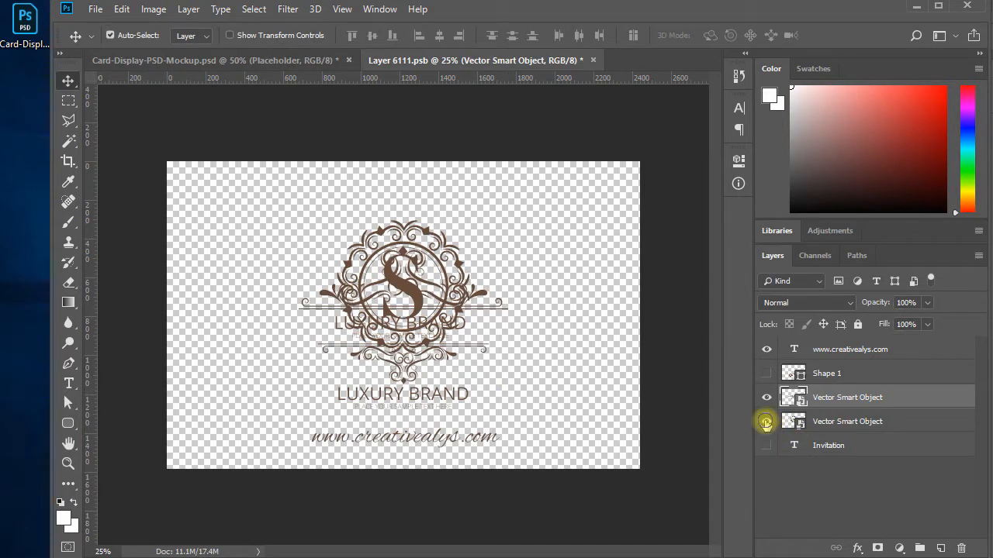
# - Hide the round S logo layer, and save and close the placeholder contents
pyautogui.click(765, 423)
pyautogui.hotkey('ctrl', 's')
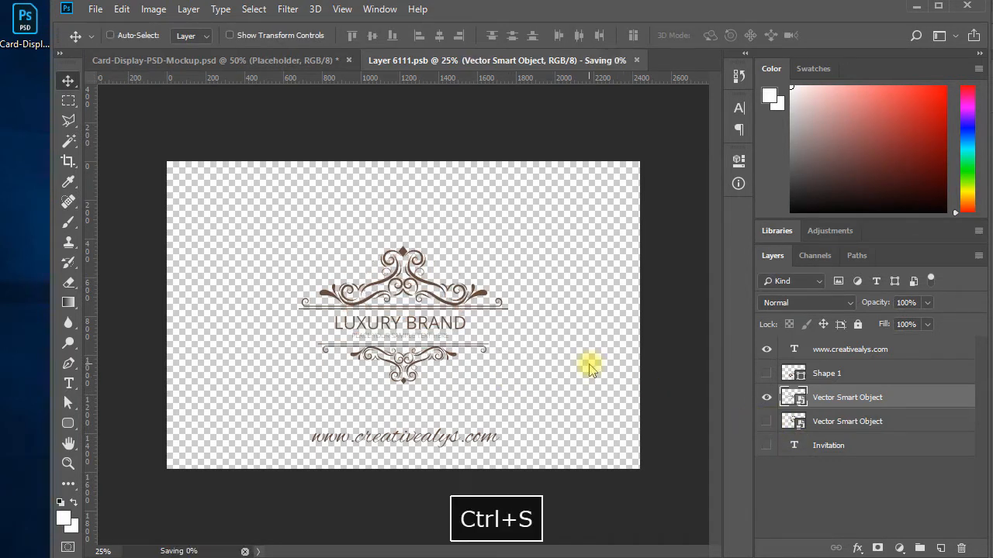
pyautogui.hotkey('ctrl', 'w')
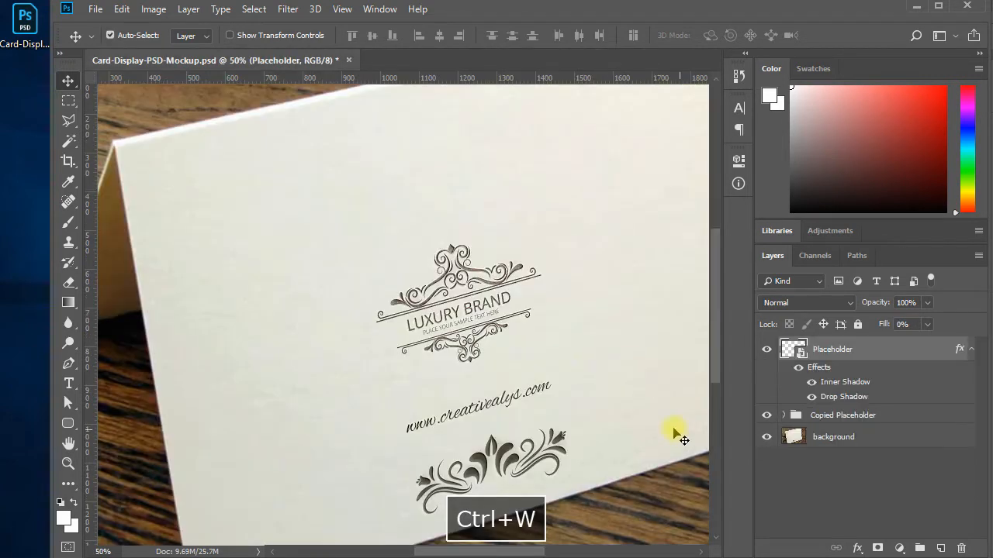
# - Reopen the placeholder contents, enlarge the ornamental Luxury Brand logo to about 1034%, and save and close the document
pyautogui.doubleClick(800, 349)
pyautogui.hotkey('ctrl', 't')
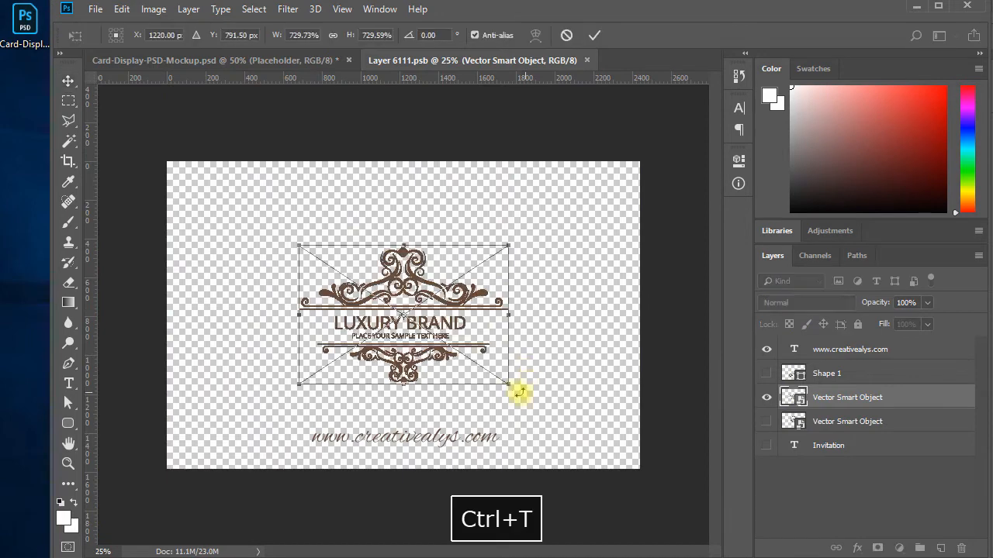
pyautogui.moveTo(505, 387); pyautogui.dragTo(552, 412)
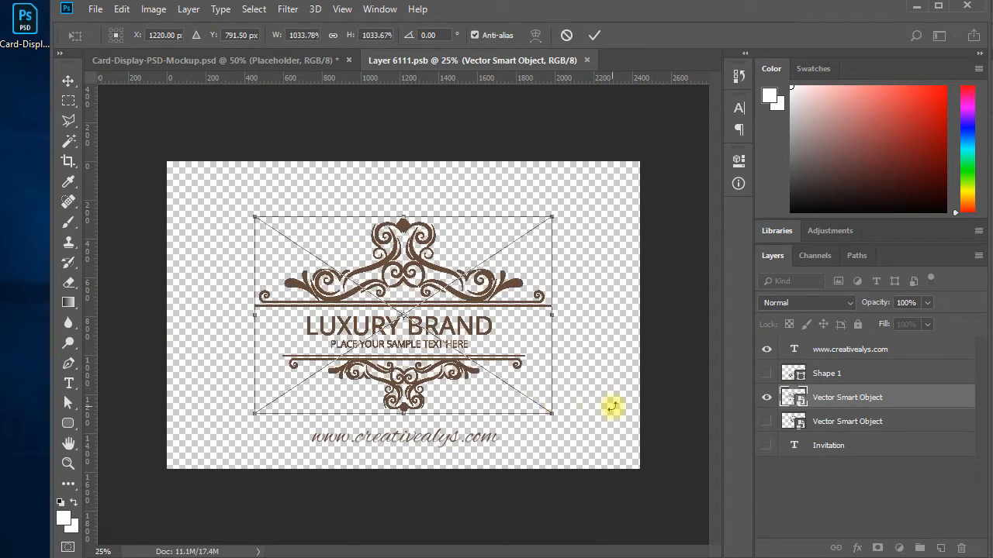
pyautogui.press('Return')
pyautogui.hotkey('ctrl', 's')
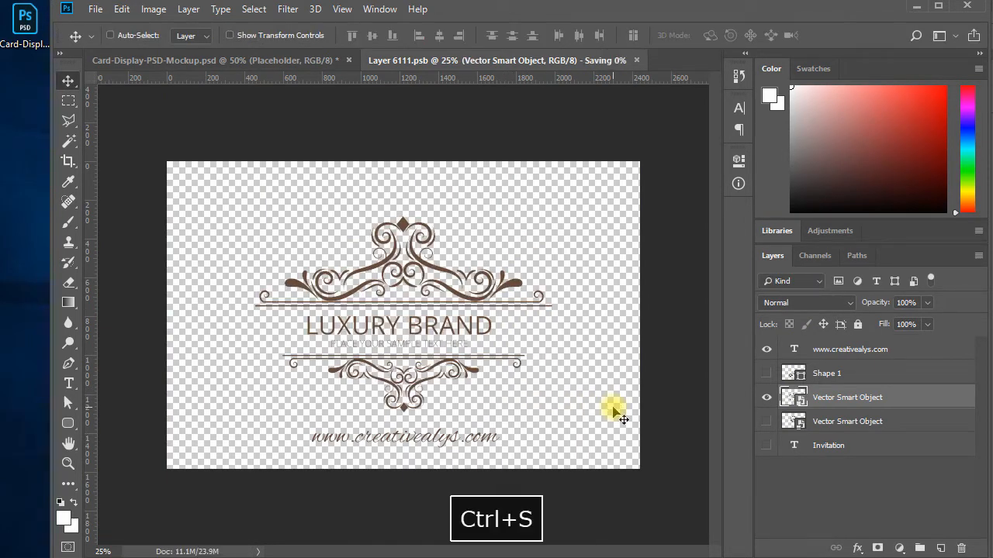
pyautogui.hotkey('ctrl', 'w')
# - Examine the enlarged ornamental Luxury Brand logo on the card mockup, both as a whole and up close
pyautogui.press('space')
pyautogui.moveTo(622, 401)
pyautogui.mouseDown()
pyautogui.moveTo(607, 395)
pyautogui.moveTo(621, 393)
pyautogui.mouseUp()
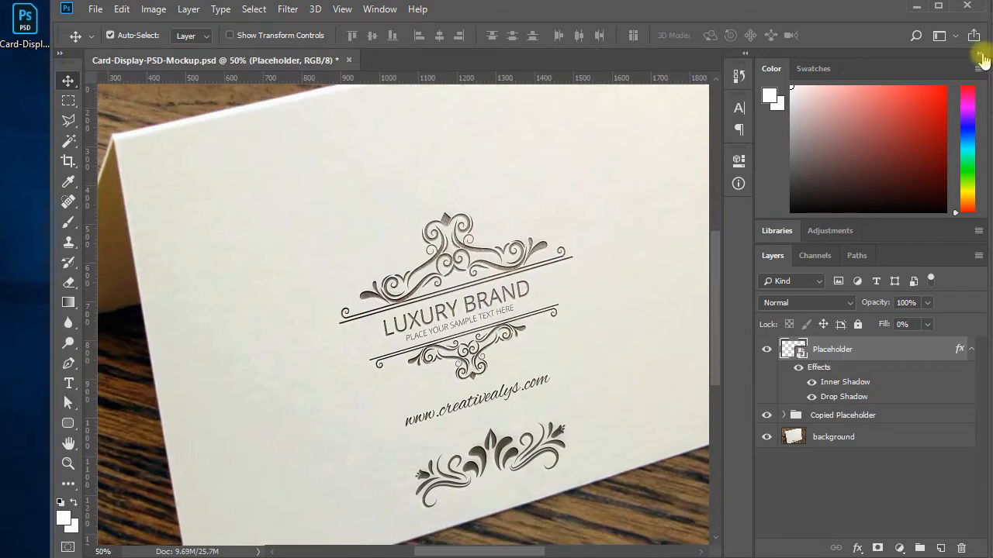
pyautogui.click(978, 54)
pyautogui.hotkey('ctrl', '-')
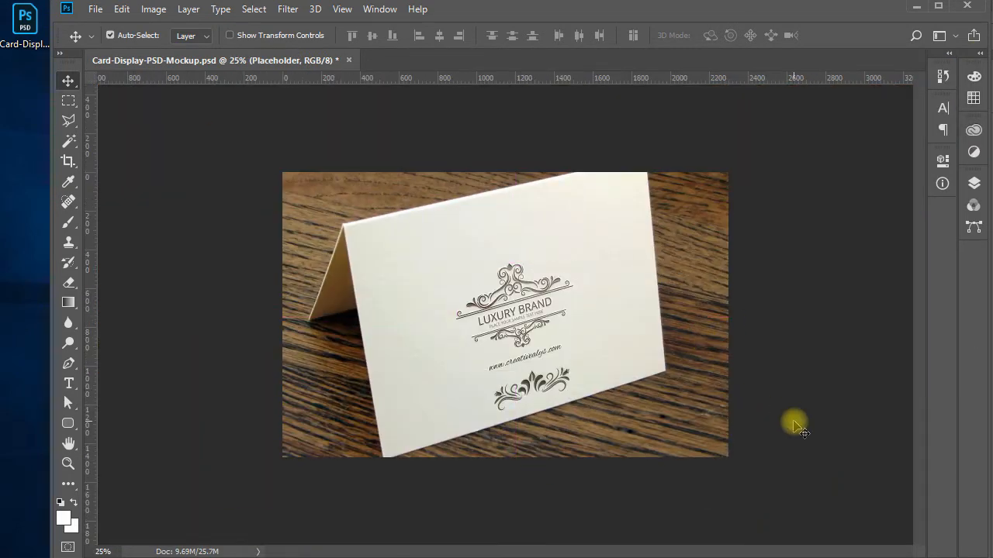
pyautogui.click(982, 54)
pyautogui.hotkey('ctrl', 'space')
pyautogui.click(436, 320)
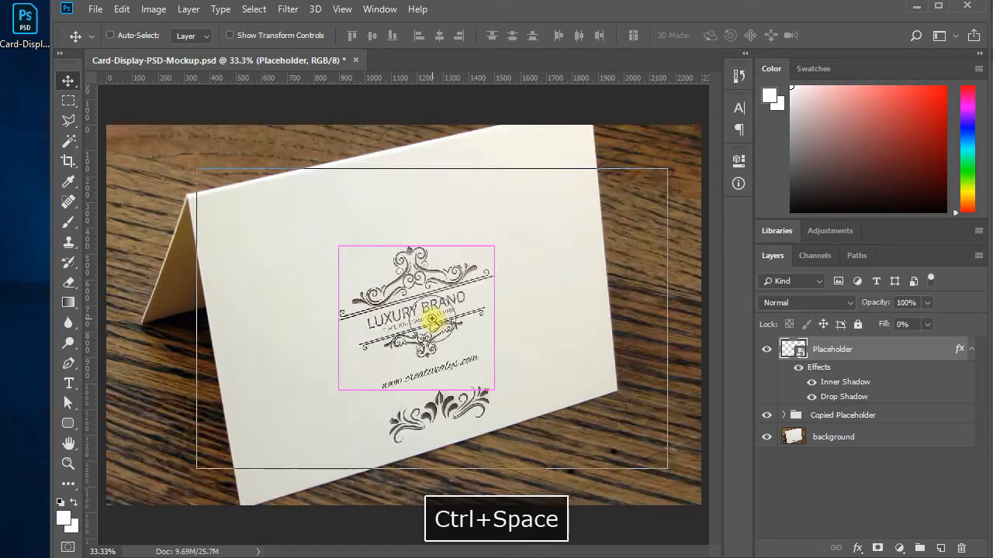
pyautogui.click(436, 320)
pyautogui.press('space')
pyautogui.moveTo(436, 320); pyautogui.dragTo(467, 318)
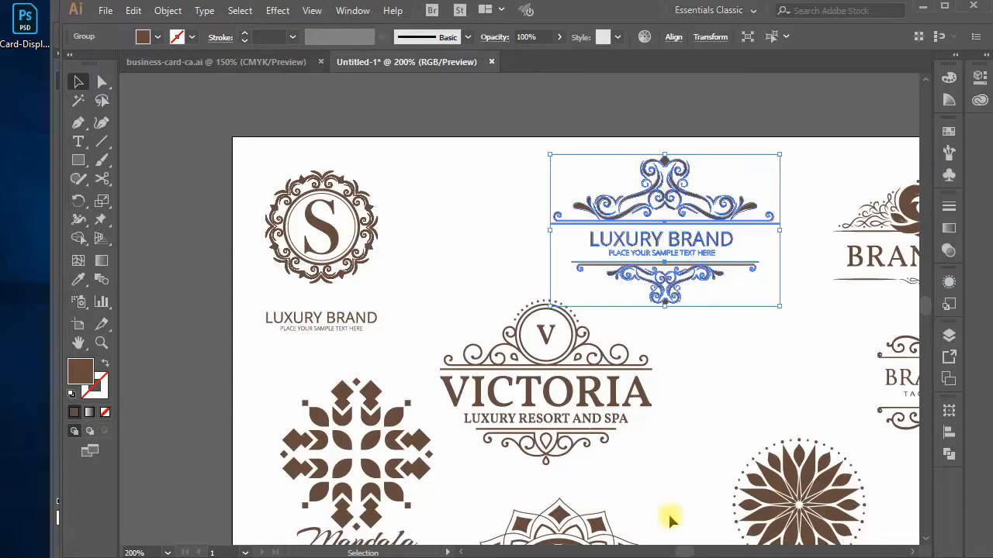
# - In Illustrator, copy the Brand Name logo with the A shield from the logo sheet
pyautogui.moveTo(665, 517); pyautogui.dragTo(478, 516)
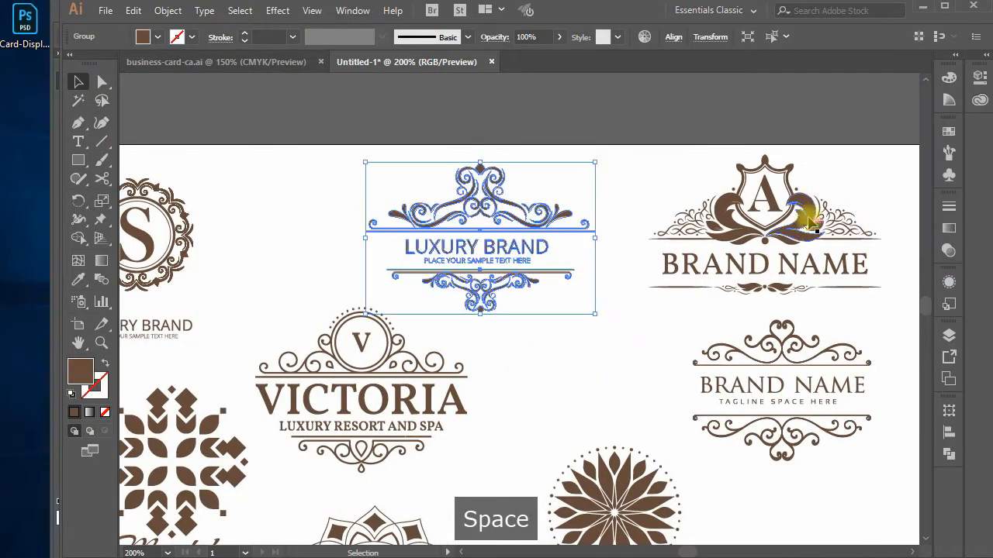
pyautogui.click(659, 271)
pyautogui.hotkey('ctrl', 'c')
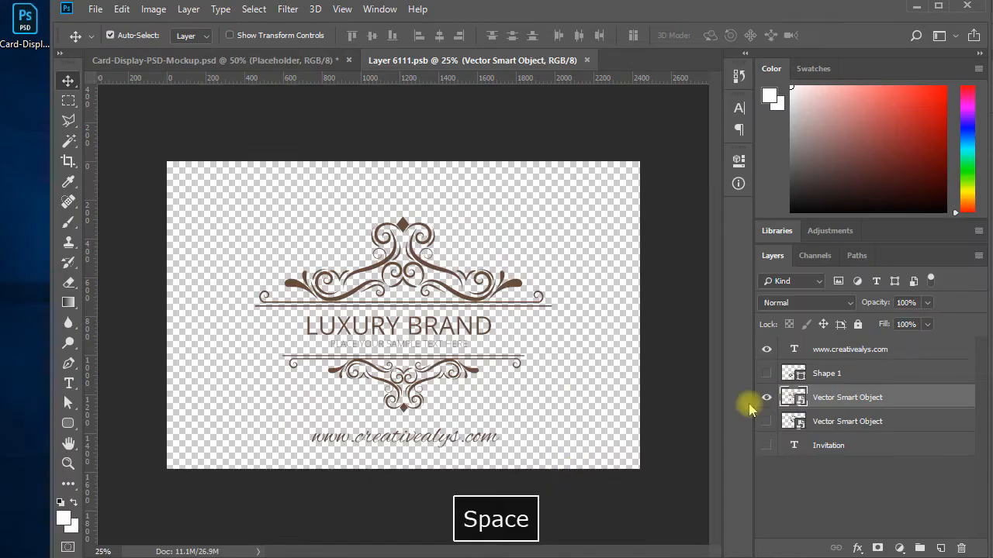
# - Replace the visible logo in Photoshop's placeholder contents with the A shield logo as an enlarged Smart Object, and save and close the document
pyautogui.hotkey('ctrl', 'v')
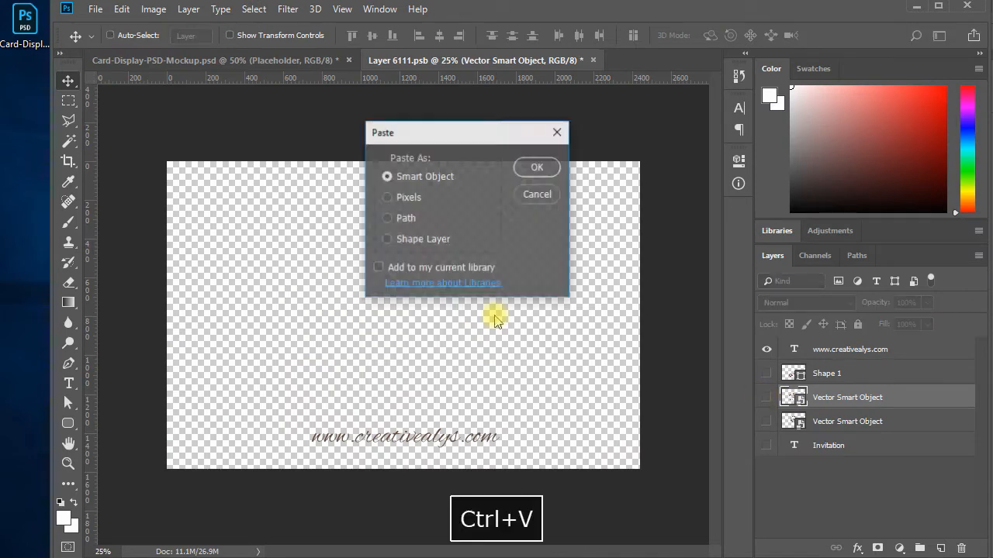
pyautogui.press('Return')
pyautogui.moveTo(421, 325); pyautogui.dragTo(564, 408)
pyautogui.press('Return')
pyautogui.hotkey('ctrl', 's')
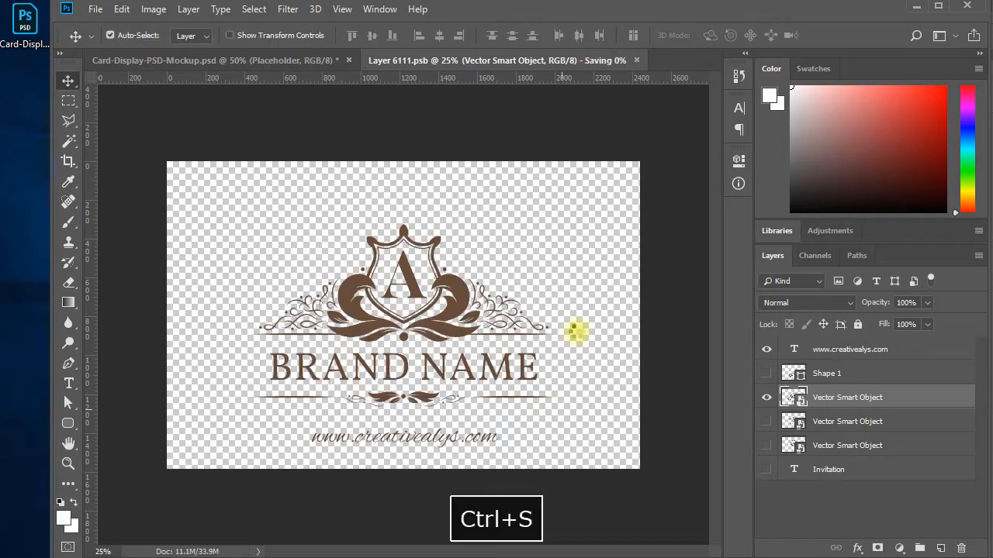
pyautogui.click(593, 60)
# - Examine the pressed A shield logo on the card mockup, up close and as a whole
pyautogui.press('space')
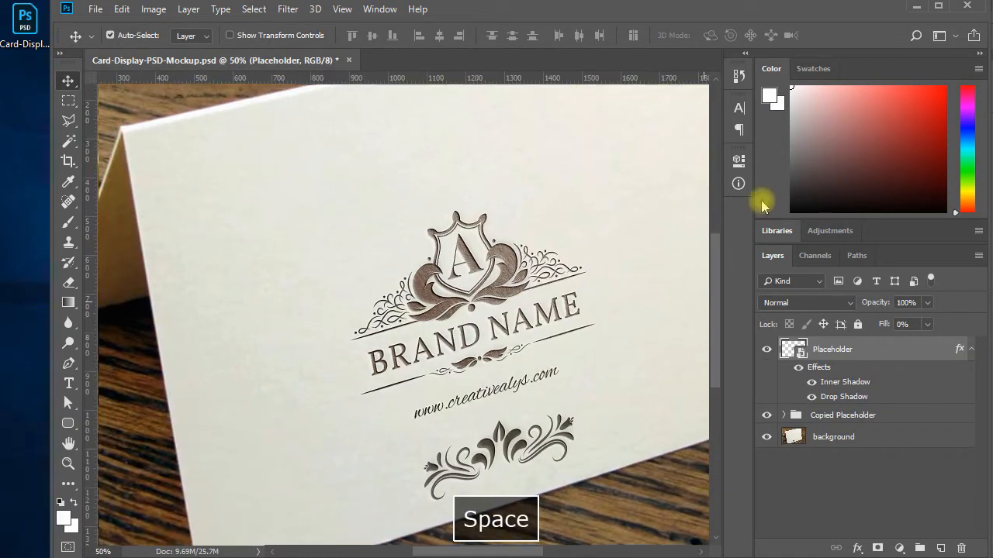
pyautogui.click(971, 53)
pyautogui.moveTo(656, 359); pyautogui.dragTo(873, 479)
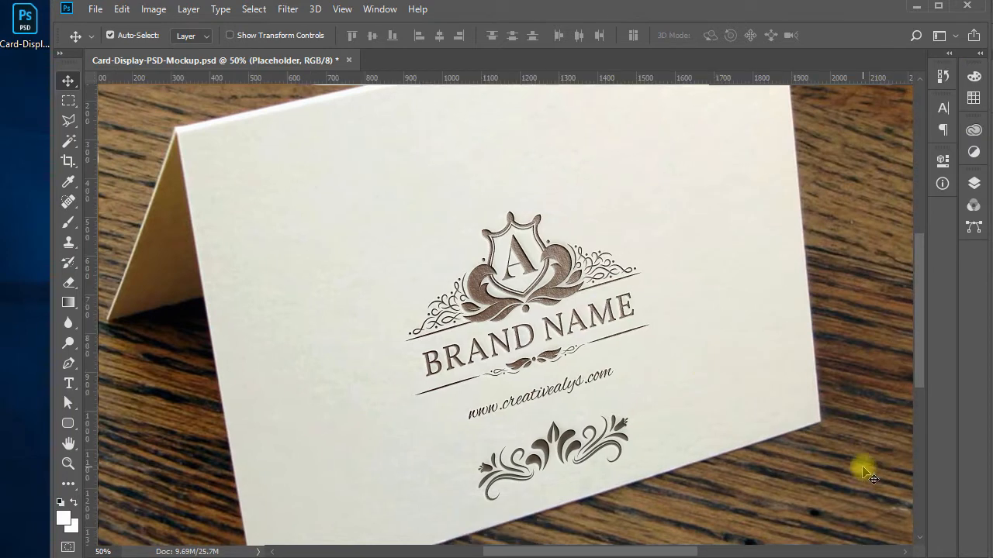
pyautogui.hotkey('ctrl', '-')
pyautogui.hotkey('ctrl', '-')
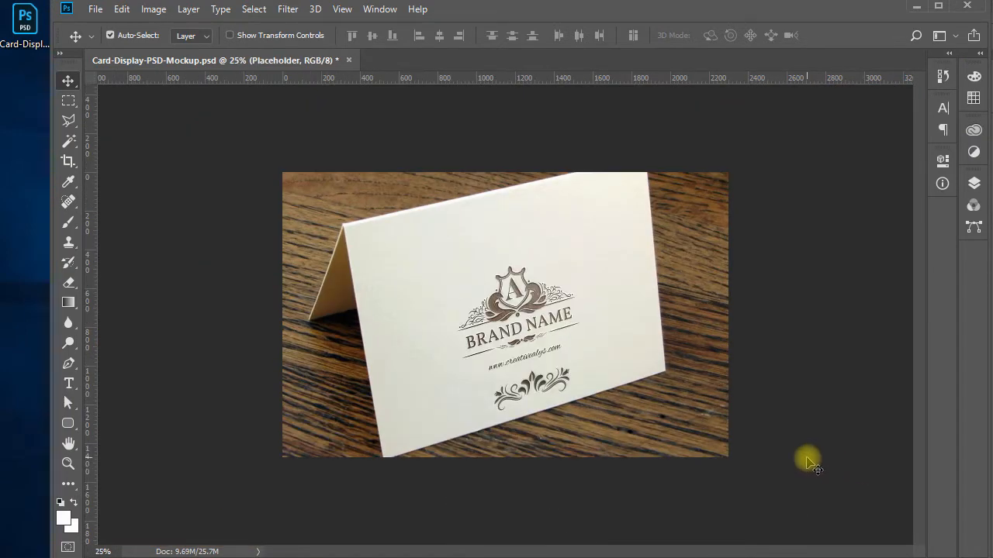
pyautogui.click(980, 54)
# - Open the placeholder contents, and copy the Victoria Luxury Resort and Spa logo from the Illustrator logo sheet
pyautogui.doubleClick(797, 353)
pyautogui.hotkey('ctrl', 'space')
pyautogui.keyDown('ctrl'); pyautogui.click(429, 332); pyautogui.keyUp('ctrl')
pyautogui.hotkey('ctrl', '-')
pyautogui.hotkey('alt', 'Tab')
pyautogui.press('space')
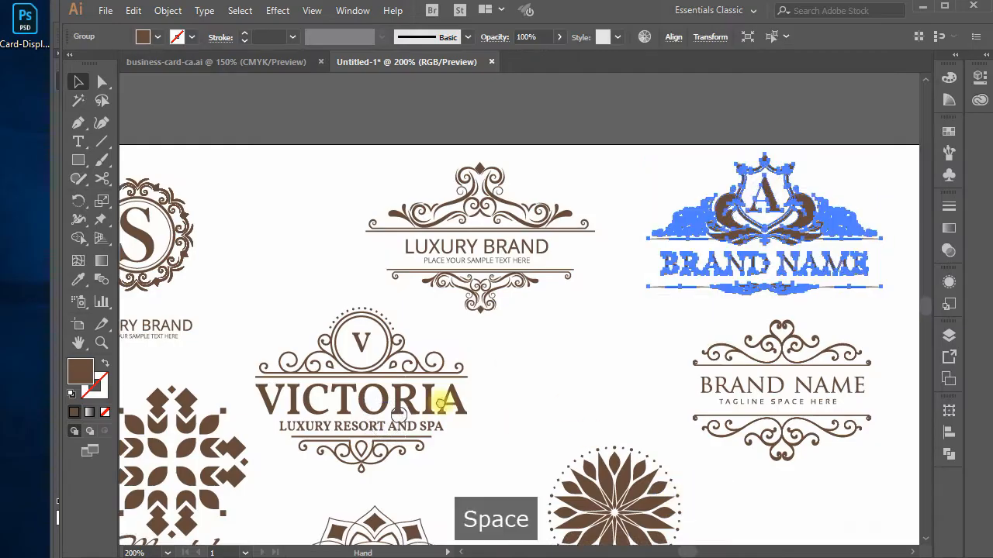
pyautogui.moveTo(441, 403); pyautogui.dragTo(634, 315)
pyautogui.click(634, 315)
pyautogui.hotkey('ctrl', 'c')
# - Replace the A shield logo in Photoshop's placeholder contents with the Victoria logo as an enlarged Smart Object, and close the document with changes saved
pyautogui.hotkey('alt', 'Tab')
pyautogui.hotkey('ctrl', 'v')
pyautogui.click(530, 167)
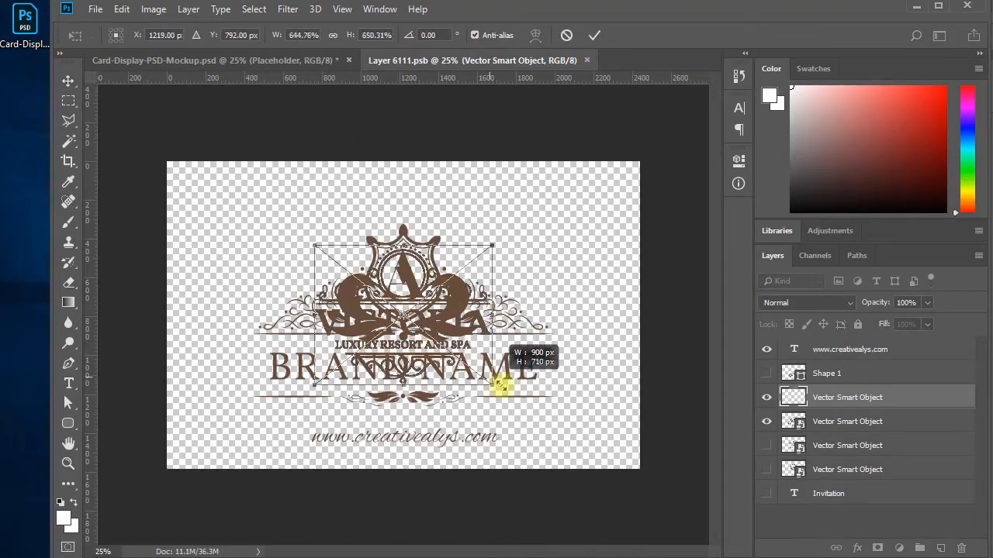
pyautogui.press('Return')
pyautogui.hotkey('ctrl', 'w')
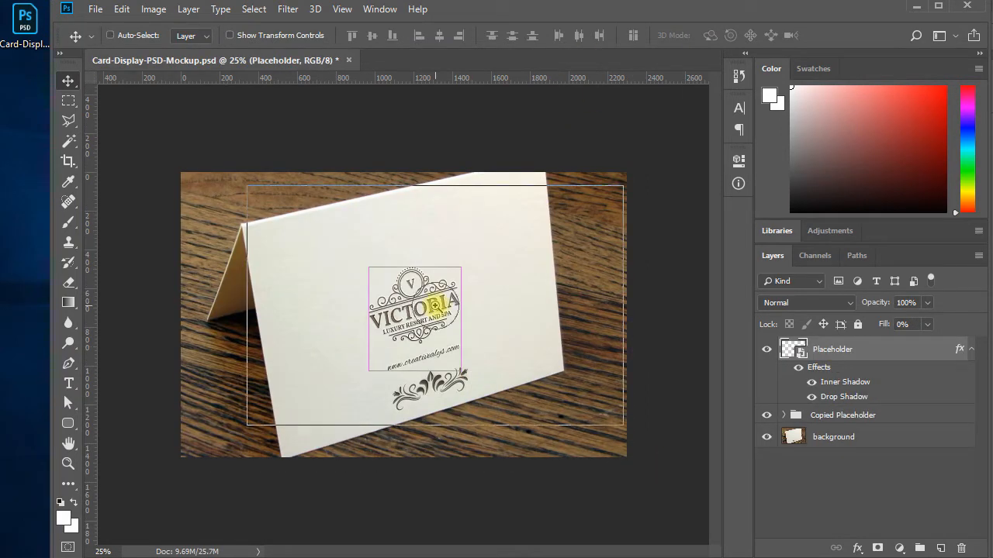
# - Examine the pressed Victoria logo on the card mockup, both up close and as a whole
pyautogui.hotkey('ctrl', '+')
pyautogui.hotkey('ctrl', '+')
pyautogui.press('space')
pyautogui.moveTo(439, 306); pyautogui.dragTo(474, 319)
pyautogui.click(979, 52)
pyautogui.press('space')
pyautogui.moveTo(731, 288); pyautogui.dragTo(732, 301)
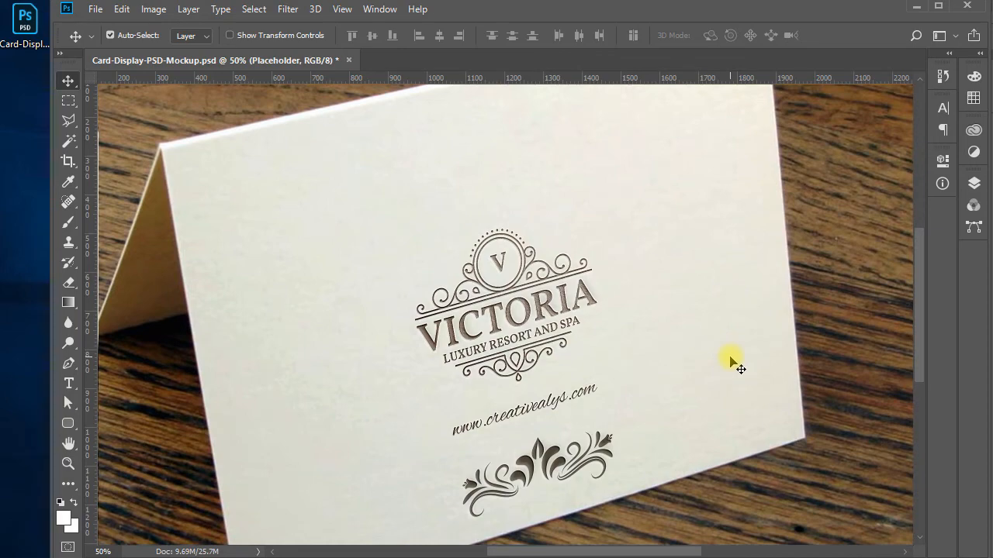
pyautogui.click(970, 53)
pyautogui.hotkey('ctrl', '-')
pyautogui.hotkey('ctrl', '-')
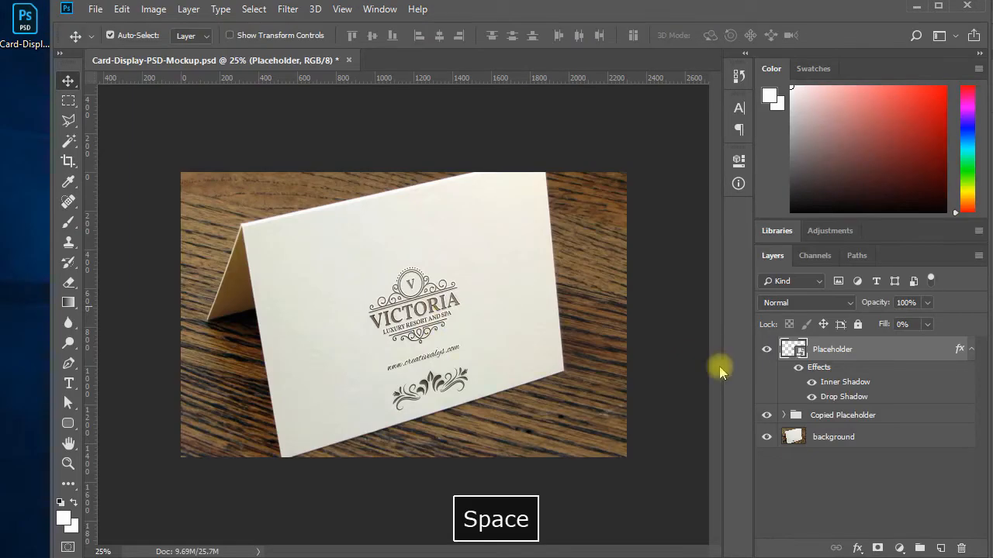
# - Open the placeholder contents, paste the copied Brand Name logo with tagline as a Smart Object, and enlarge it to the Victoria logo's width
pyautogui.click(779, 350)
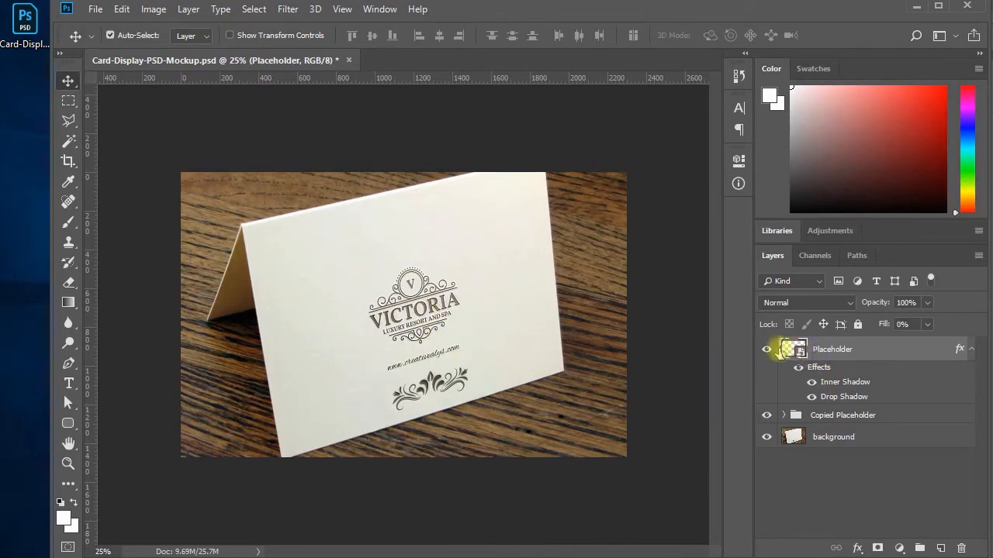
pyautogui.hotkey('ctrl', 'v')
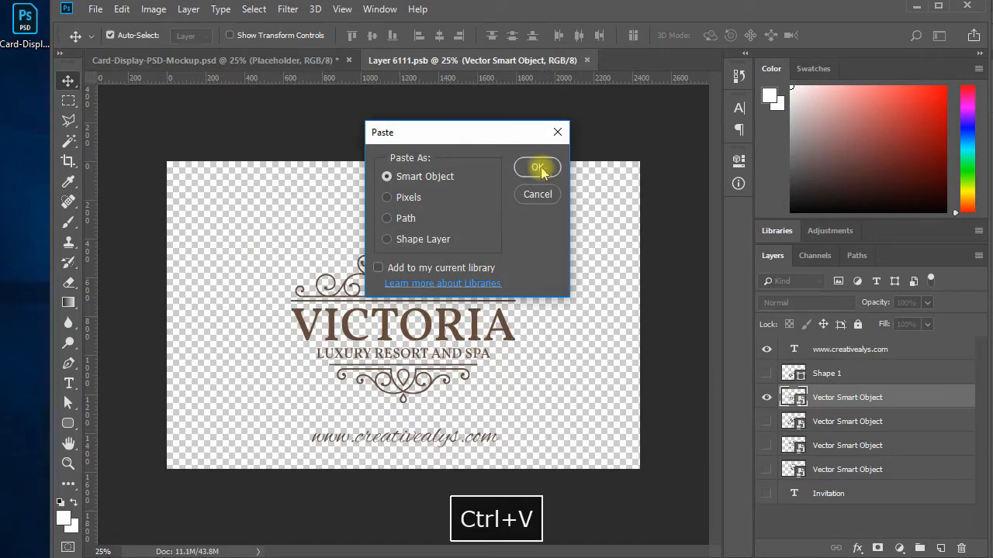
pyautogui.click(532, 164)
pyautogui.moveTo(485, 364); pyautogui.dragTo(532, 394)
pyautogui.press('Return')
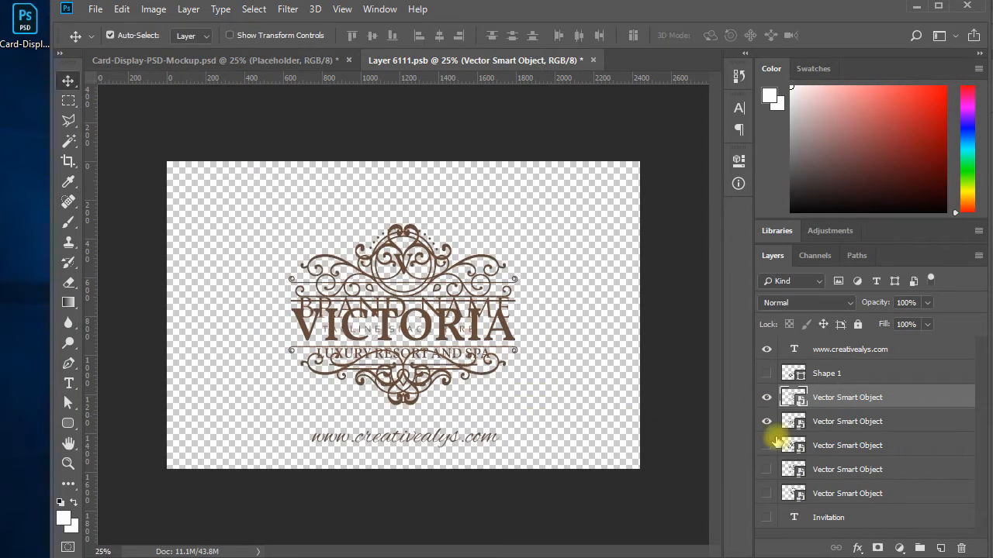
# - Hide the Victoria logo layer, and save and close the placeholder contents
pyautogui.click(767, 422)
pyautogui.hotkey('ctrl', 's')
pyautogui.hotkey('ctrl', 'w')
# - Examine the pressed Brand Name tagline logo on the card mockup, both up close and as a whole
pyautogui.hotkey('ctrl', 'space')
pyautogui.keyDown('ctrl'); pyautogui.click(463, 335); pyautogui.keyUp('ctrl')
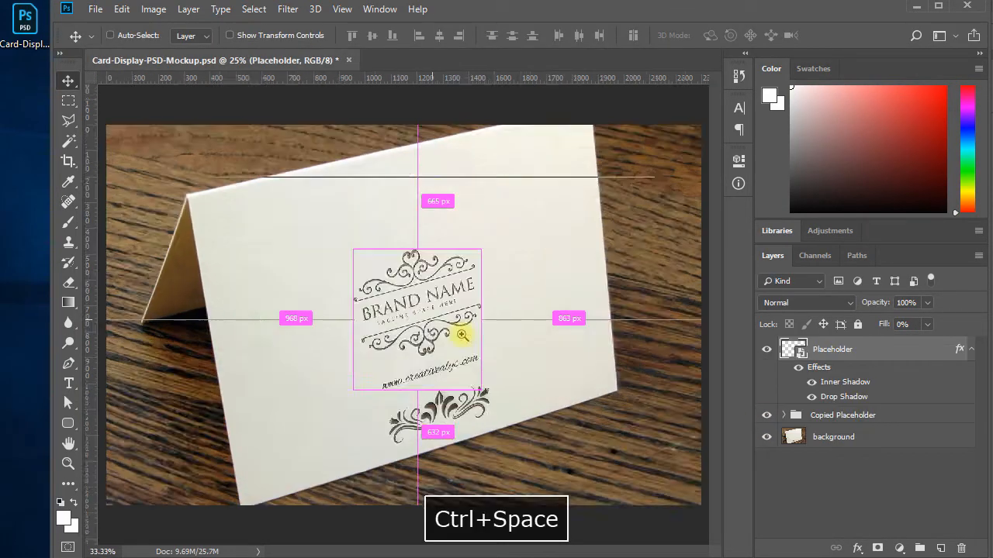
pyautogui.keyDown('ctrl'); pyautogui.click(462, 335); pyautogui.keyUp('ctrl')
pyautogui.press('space')
pyautogui.moveTo(541, 356); pyautogui.dragTo(589, 370)
pyautogui.hotkey('ctrl', '-')
pyautogui.hotkey('ctrl', '-')
pyautogui.hotkey('ctrl', 'space')
pyautogui.keyDown('ctrl'); pyautogui.click(469, 353); pyautogui.keyUp('ctrl')
pyautogui.keyDown('ctrl'); pyautogui.click(469, 353); pyautogui.keyUp('ctrl')
pyautogui.moveTo(531, 332); pyautogui.dragTo(582, 348)
pyautogui.click(979, 54)
pyautogui.press('space')
pyautogui.moveTo(701, 371); pyautogui.dragTo(756, 372)
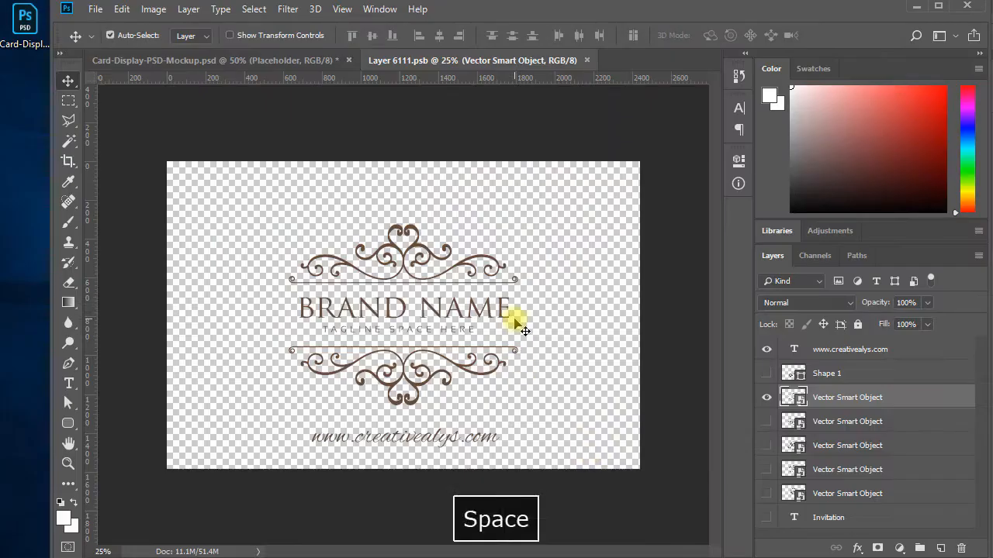
# - Replace the Brand Name logo with the copied geometric Mandala logo as a Smart Object, enlarged to about 884% width, and save and close the contents
pyautogui.hotkey('ctrl', 'v')
pyautogui.press('Return')
pyautogui.moveTo(492, 381); pyautogui.dragTo(488, 415)
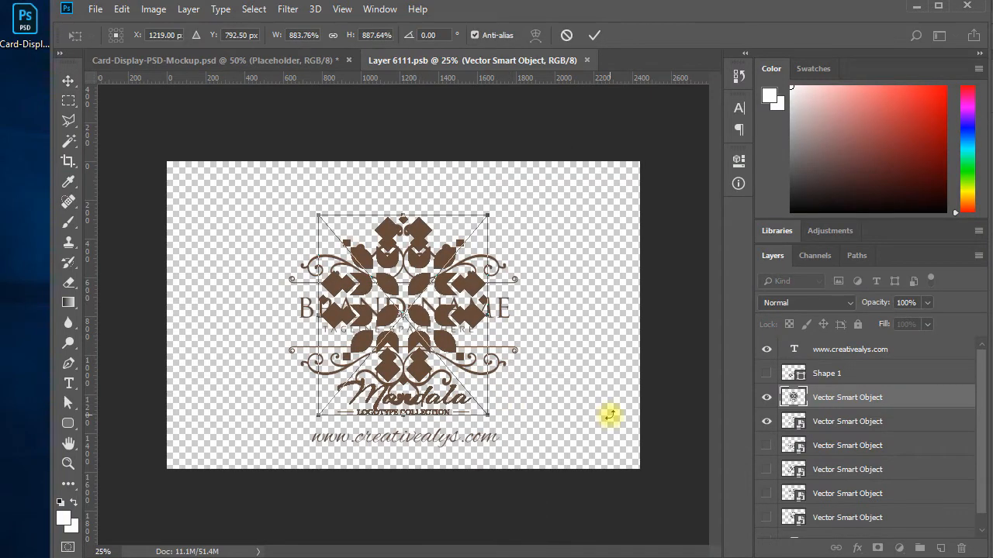
pyautogui.press('Return')
pyautogui.hotkey('ctrl', 's')
pyautogui.hotkey('ctrl', 'w')
# - Examine the pressed geometric Mandala logo on the card mockup, both as a whole and up close
pyautogui.hotkey('ctrl', '-')
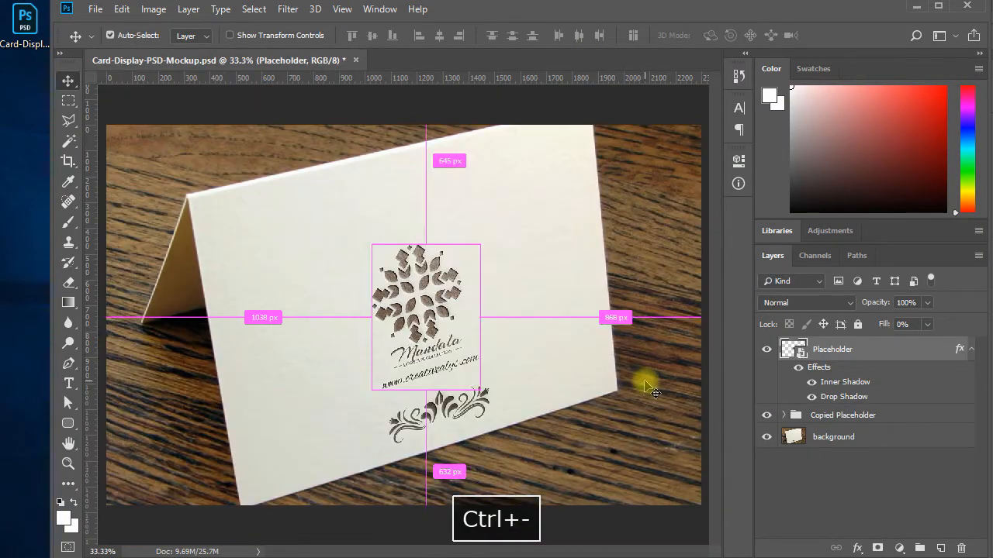
pyautogui.hotkey('ctrl', '-')
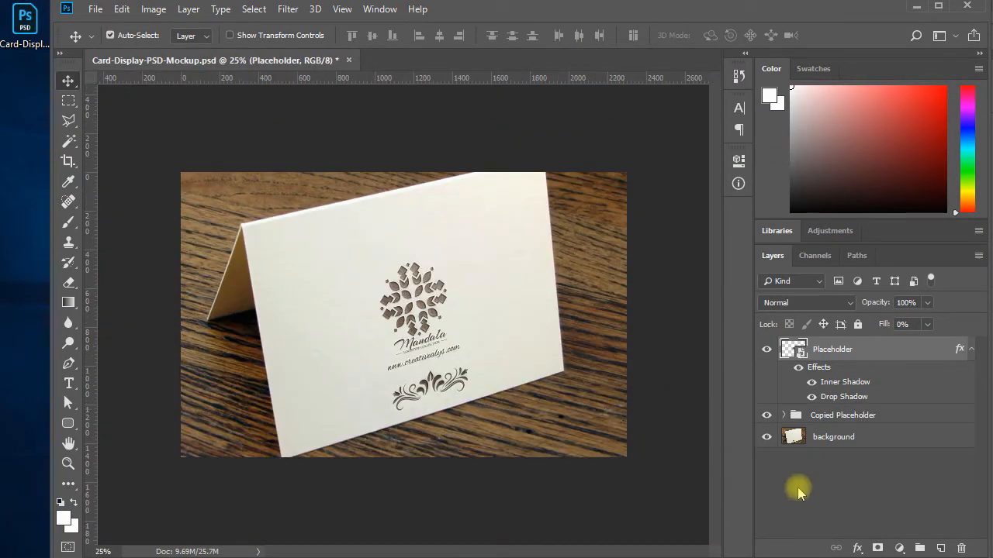
pyautogui.keyDown('ctrl'); pyautogui.click(304, 331); pyautogui.keyUp('ctrl')
pyautogui.moveTo(676, 303); pyautogui.dragTo(709, 322)
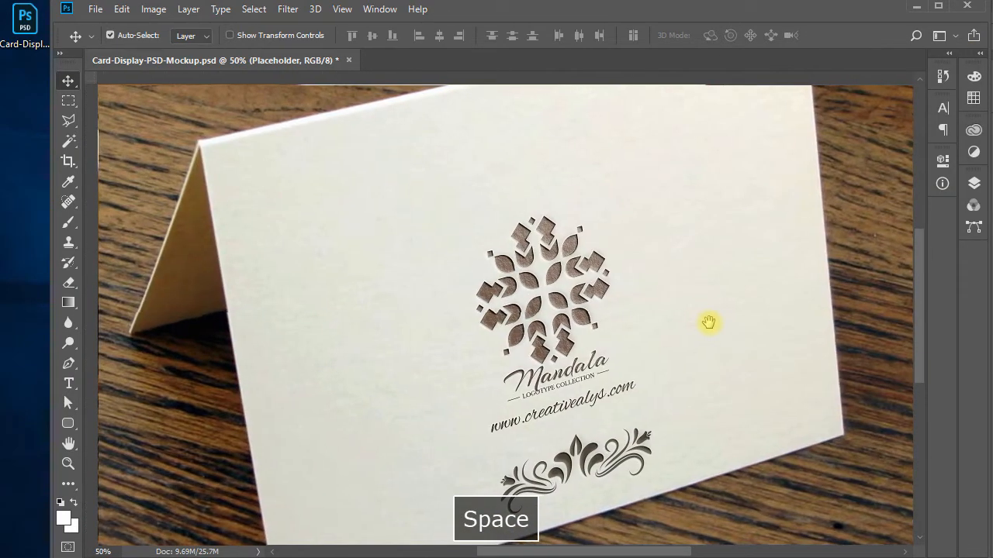
pyautogui.hotkey('ctrl', 'r')
pyautogui.click(974, 76)
pyautogui.click(973, 76)
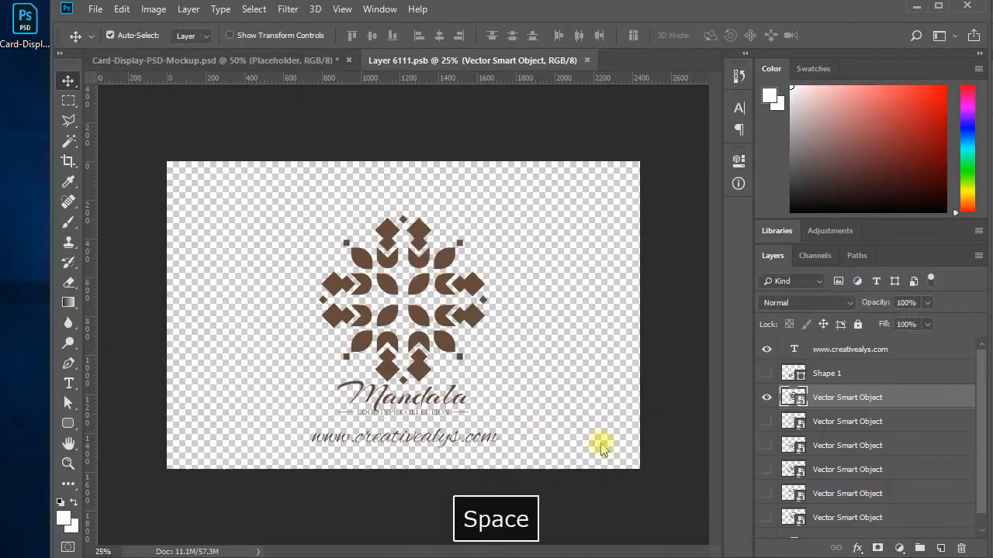
# - Swap the geometric logo in the placeholder contents for the copied round Mandala badge, enlarged to a similar width, and save and close them
pyautogui.hotkey('ctrl', 'v')
pyautogui.click(532, 169)
pyautogui.moveTo(469, 360); pyautogui.dragTo(497, 411)
pyautogui.press('Return')
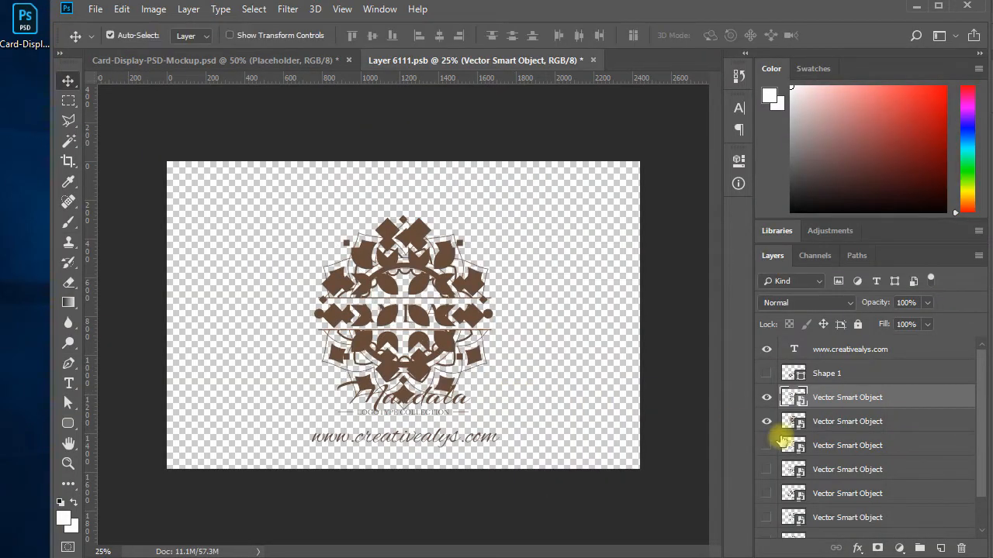
pyautogui.click(766, 421)
pyautogui.hotkey('ctrl', 's')
pyautogui.click(593, 59)
# - Examine the pressed round Mandala badge on the card mockup, both up close and as a whole
pyautogui.click(978, 53)
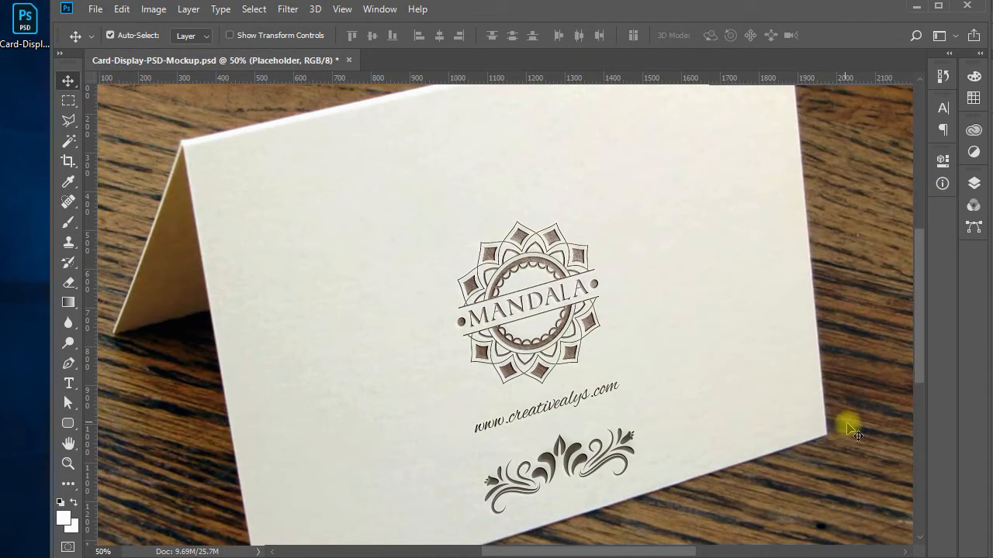
pyautogui.moveTo(847, 424); pyautogui.dragTo(841, 424)
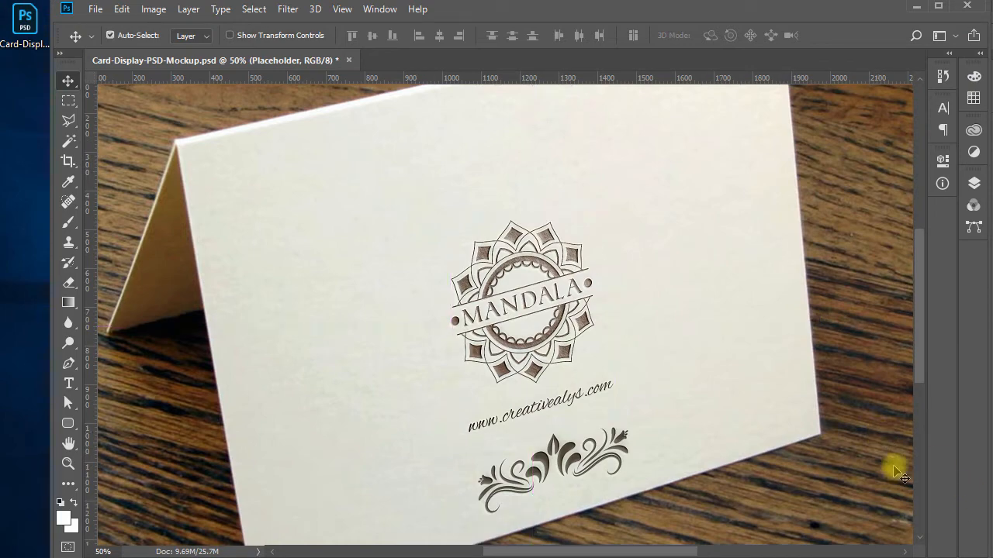
pyautogui.hotkey('ctrl', '-')
pyautogui.click(978, 53)
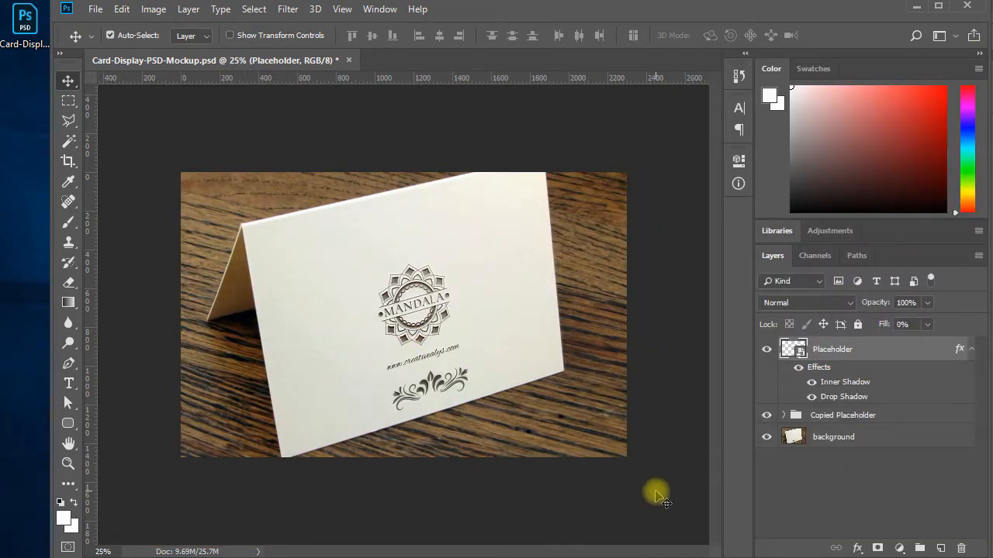
pyautogui.moveTo(658, 496); pyautogui.dragTo(658, 496)
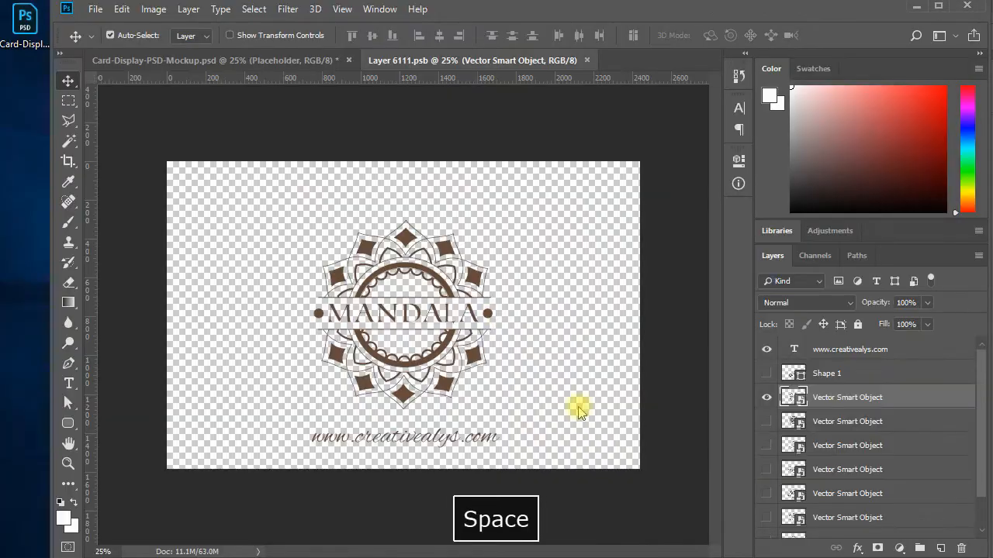
# - Swap the badge for the copied dotted-flower Mandala logo, enlarged to about 959% width, and save and close the placeholder contents
pyautogui.hotkey('ctrl', 'v')
pyautogui.press('Return')
pyautogui.moveTo(411, 343); pyautogui.dragTo(495, 400)
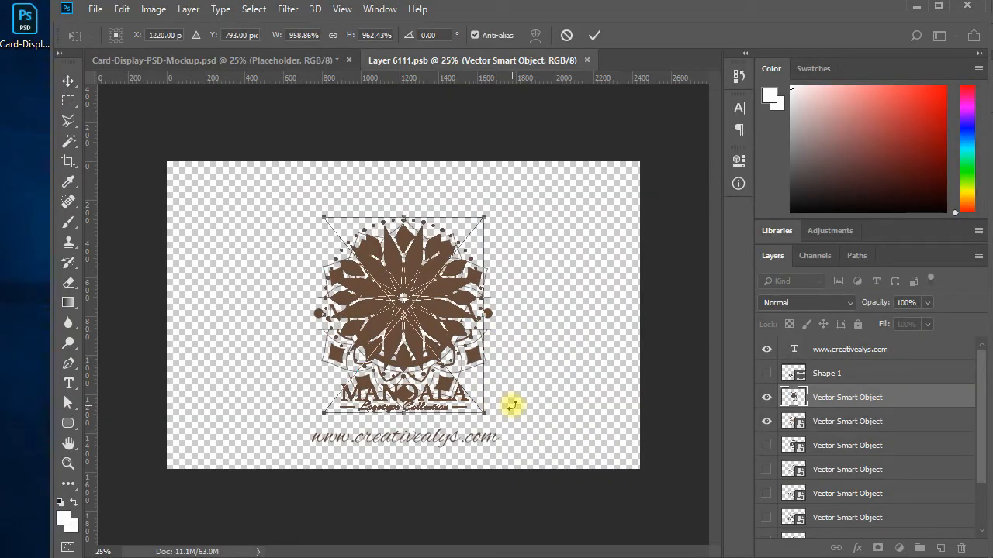
pyautogui.press('Return')
pyautogui.click(767, 421)
pyautogui.hotkey('ctrl', 's')
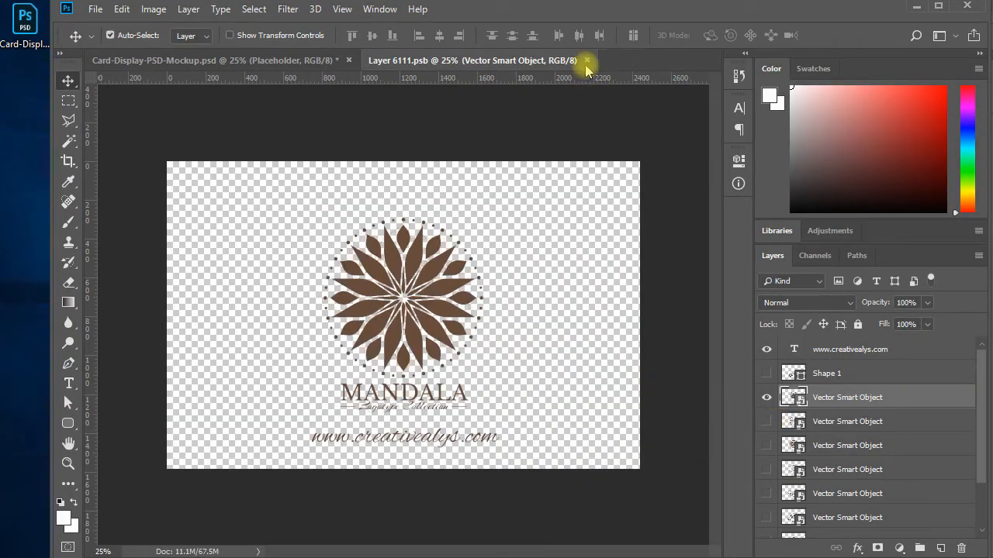
pyautogui.click(588, 61)
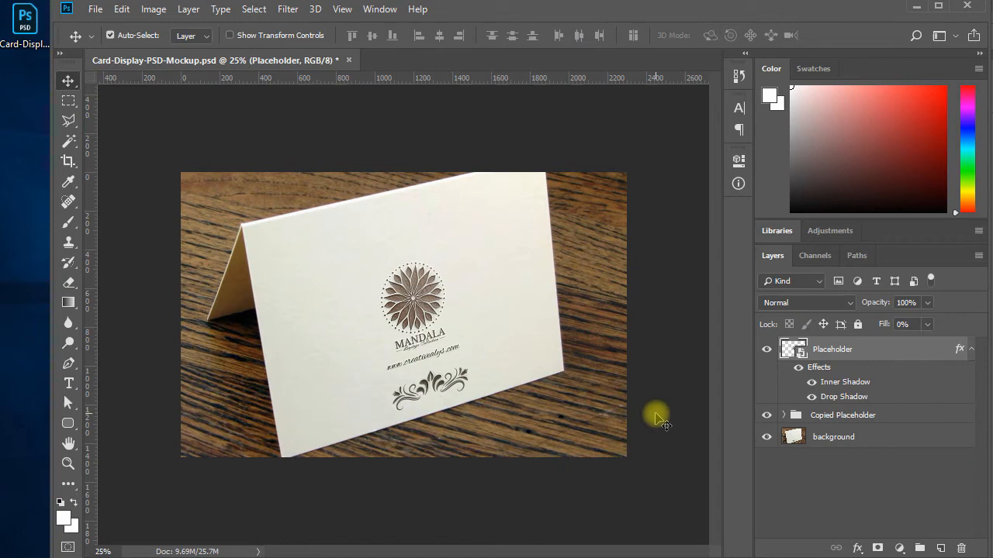
# - Examine the pressed dotted-flower Mandala logo on the card mockup, both up close and as a whole
pyautogui.click(979, 52)
pyautogui.keyDown('ctrl'); pyautogui.click(574, 275); pyautogui.keyUp('ctrl')
pyautogui.moveTo(846, 465); pyautogui.dragTo(856, 456)
pyautogui.hotkey('ctrl', 'r')
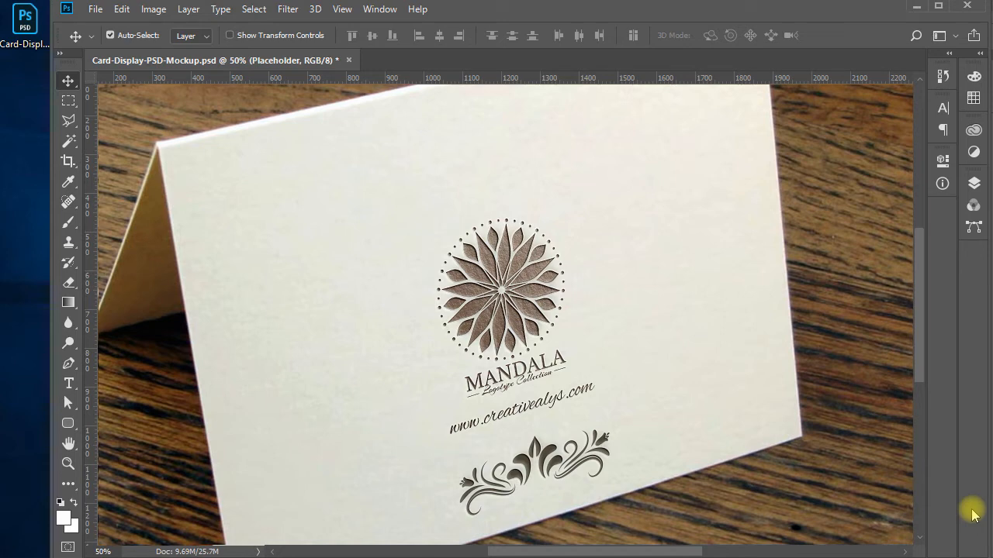
pyautogui.hotkey('ctrl', '-')
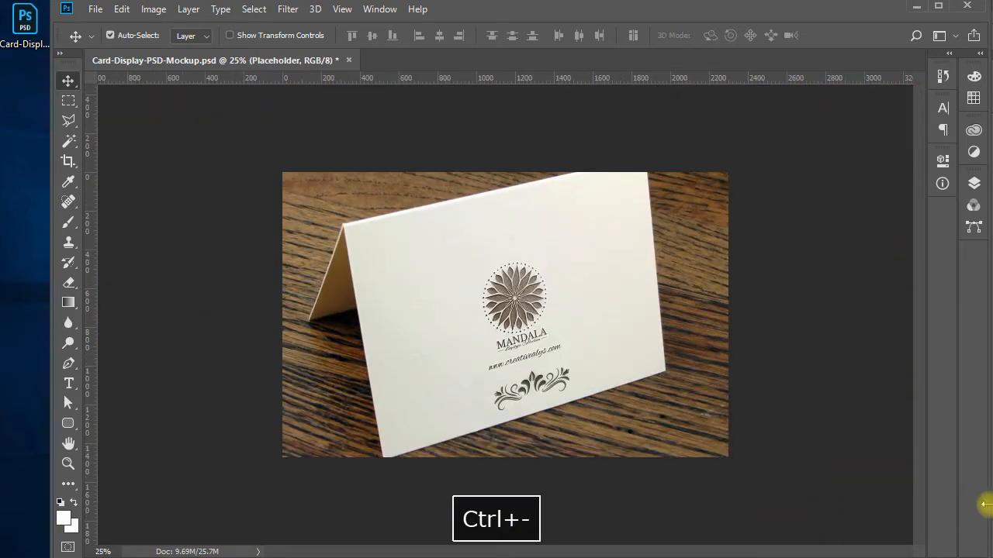
pyautogui.click(973, 76)
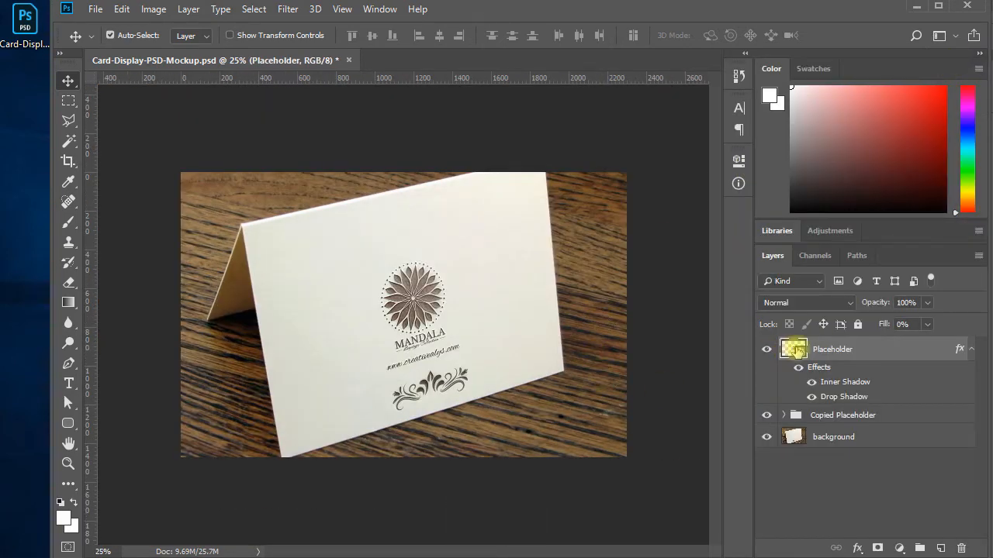
# - Open the placeholder contents and replace the website text below the logo with "Subscribe Channel Now"
pyautogui.doubleClick(788, 350)
pyautogui.click(425, 439)
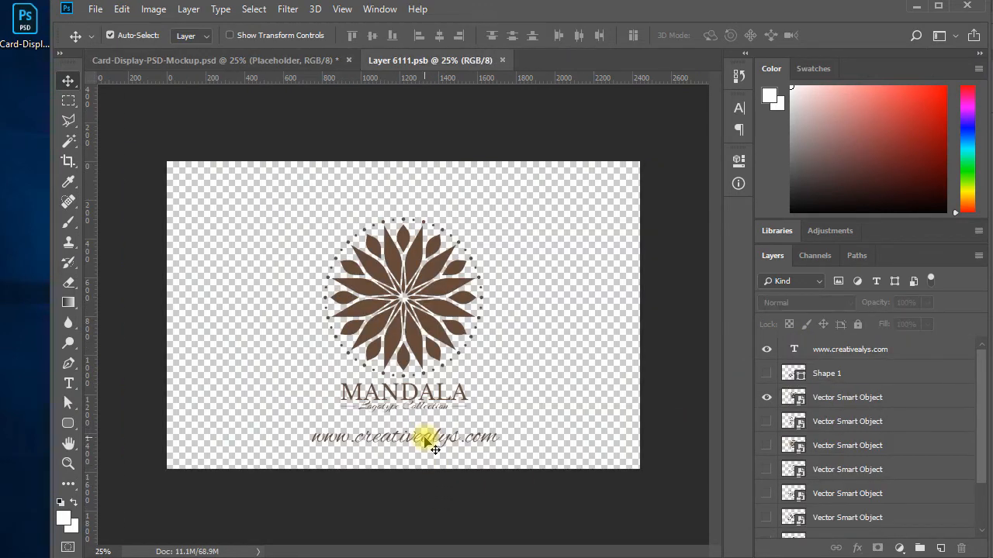
pyautogui.doubleClick(433, 447)
pyautogui.hotkey('ctrl', 'a')
pyautogui.press('BackSpace')
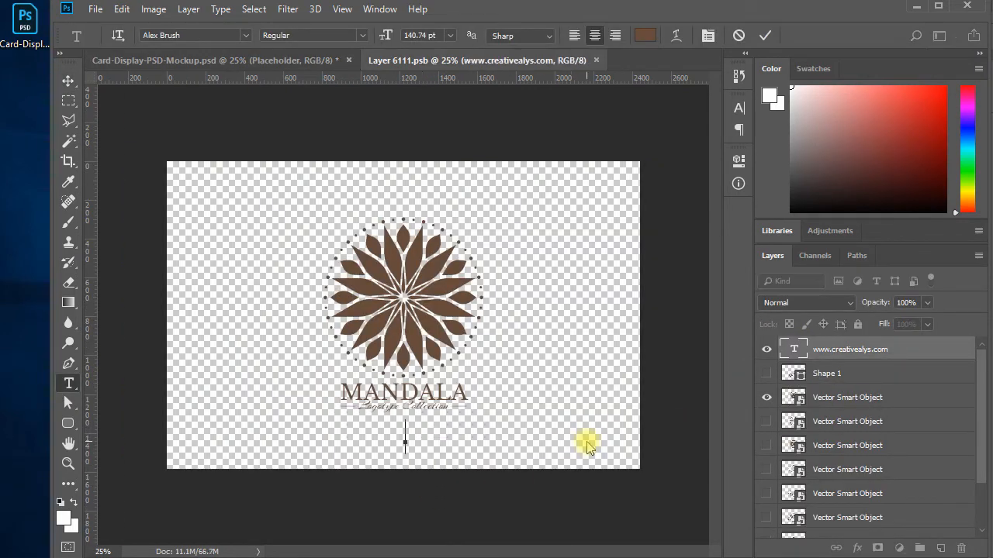
pyautogui.write('Subscri')
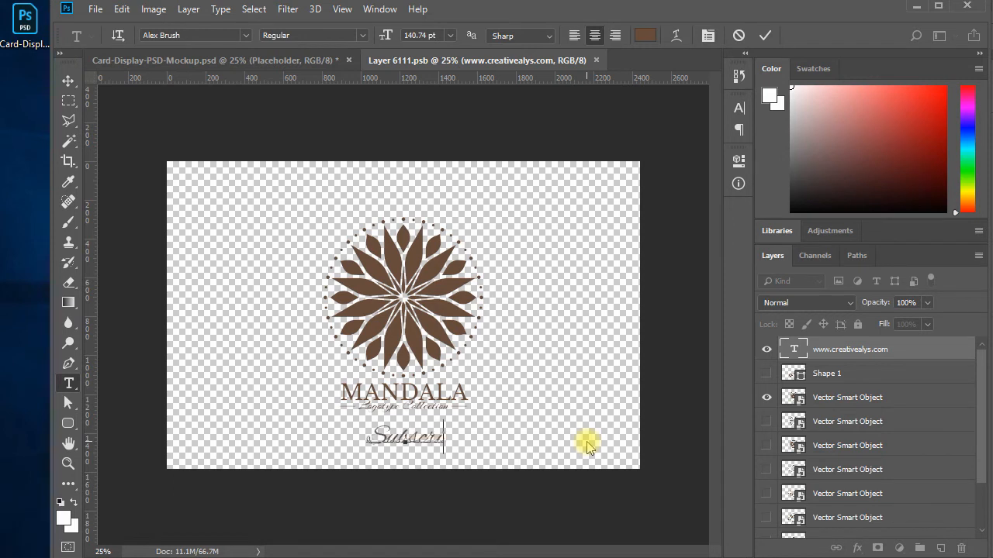
pyautogui.write('be Ch')
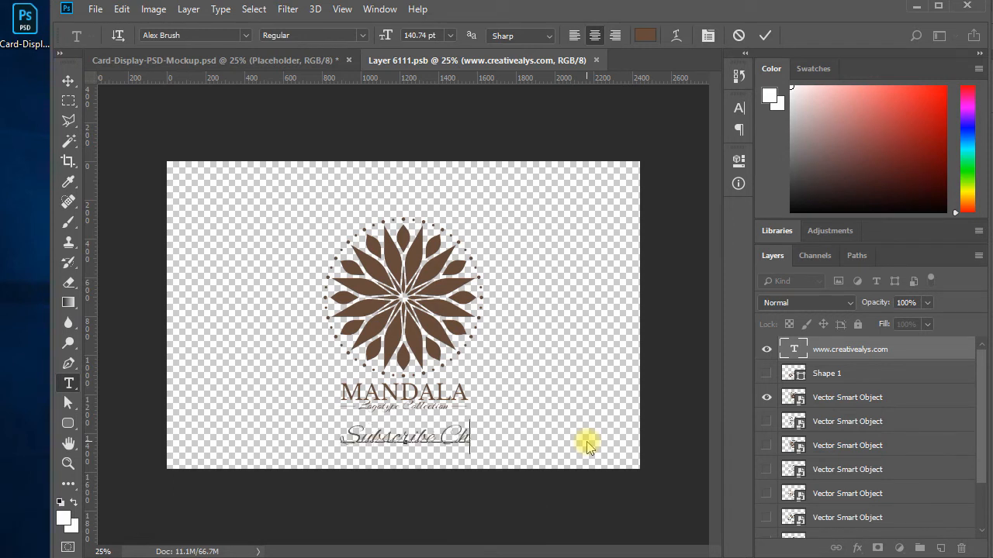
pyautogui.write('annel ')
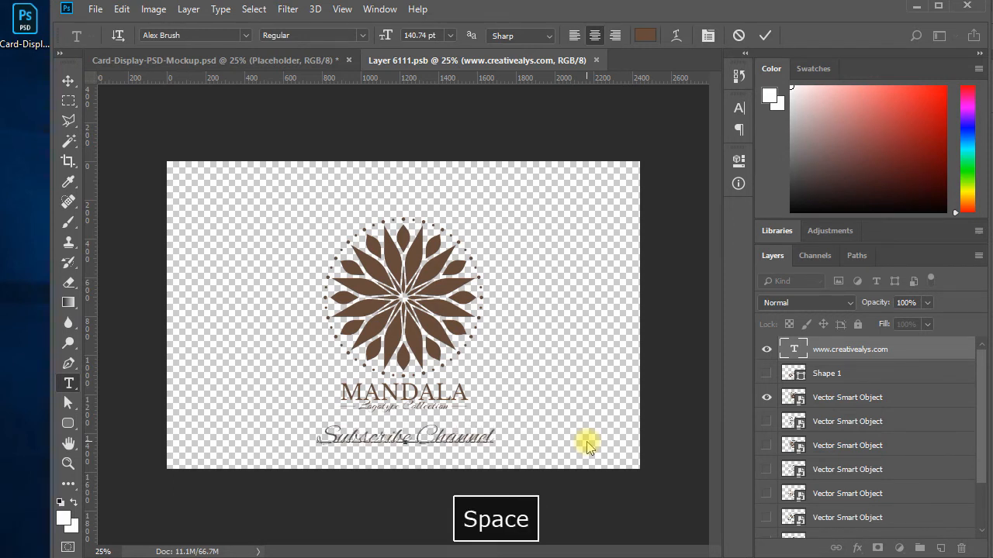
pyautogui.write('Now')
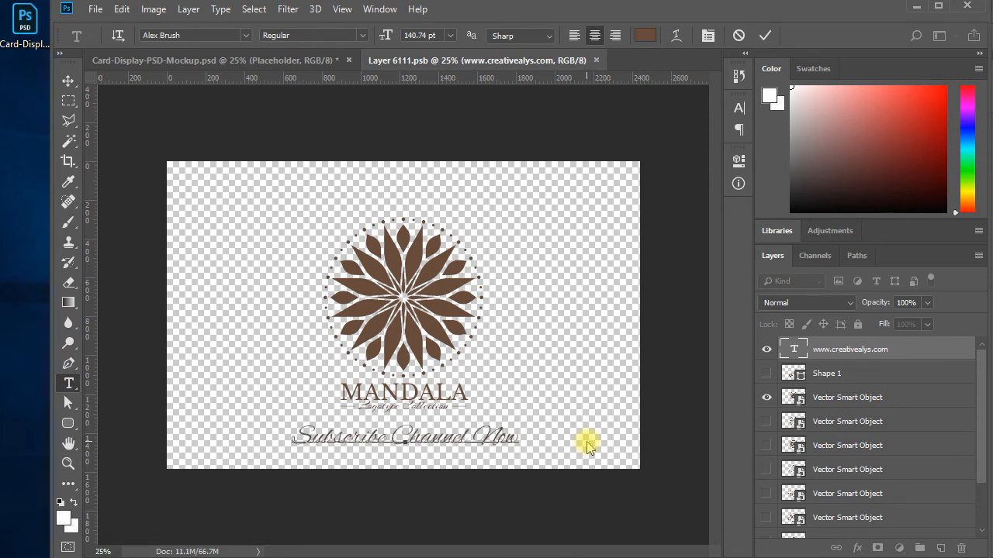
pyautogui.hotkey('ctrl', 'Return')
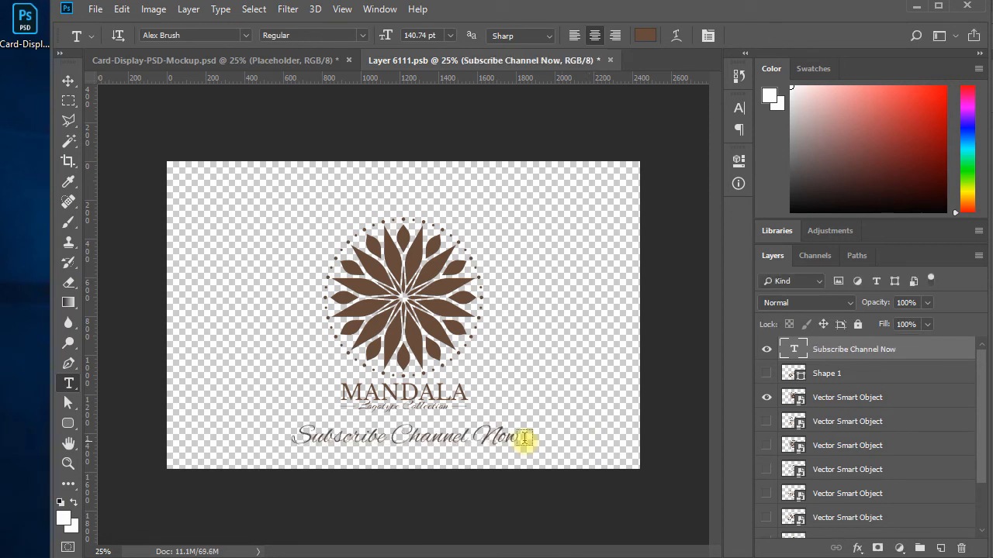
# - Tidy the end of the "Subscribe Channel Now" text line and save the placeholder contents
pyautogui.click(517, 436)
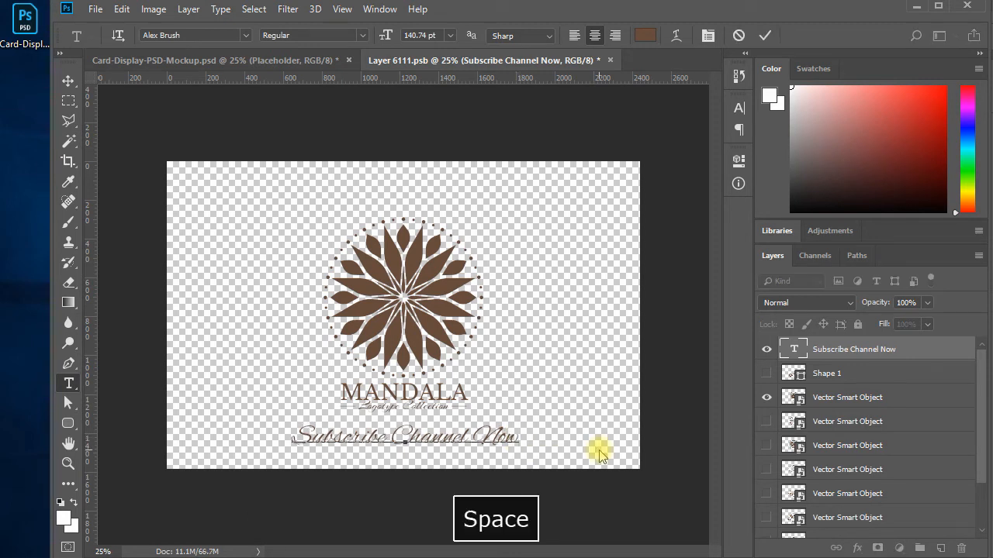
pyautogui.press('BackSpace')
pyautogui.hotkey('ctrl', 'Return')
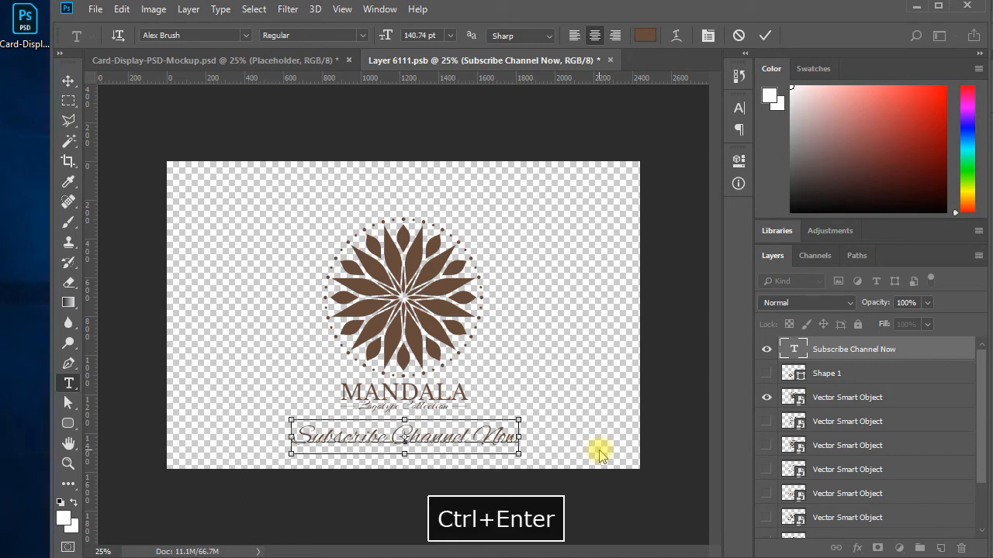
pyautogui.press('v')
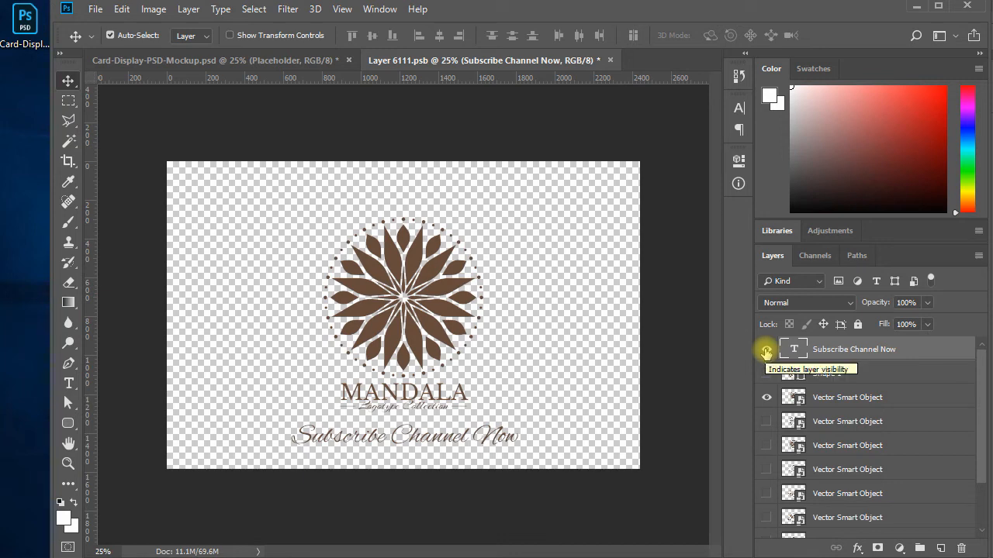
pyautogui.hotkey('ctrl', 's')
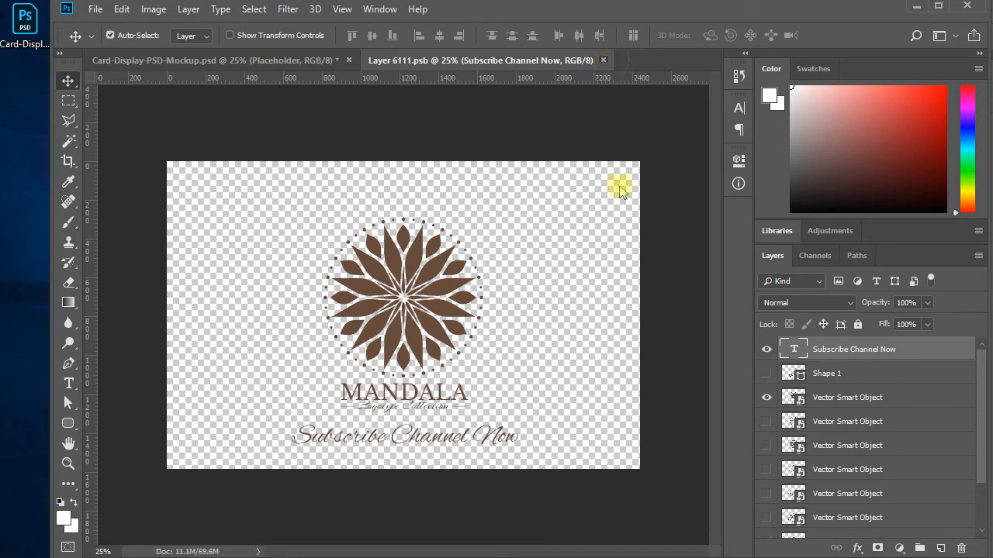
# - Examine the pressed Mandala logo and the new "Subscribe Channel Now" line up close on the card mockup
pyautogui.hotkey('ctrl', 'space')
pyautogui.keyDown('ctrl'); pyautogui.click(468, 357); pyautogui.keyUp('ctrl')
pyautogui.hotkey('ctrl', 'space')
pyautogui.keyDown('ctrl'); pyautogui.click(402, 345); pyautogui.keyUp('ctrl')
pyautogui.press('space')
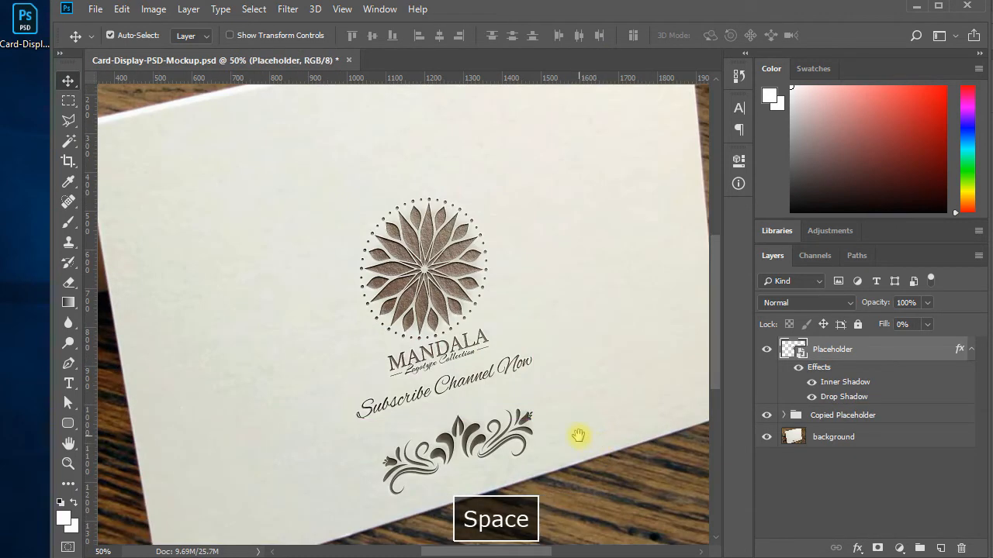
pyautogui.moveTo(578, 435); pyautogui.dragTo(599, 443)
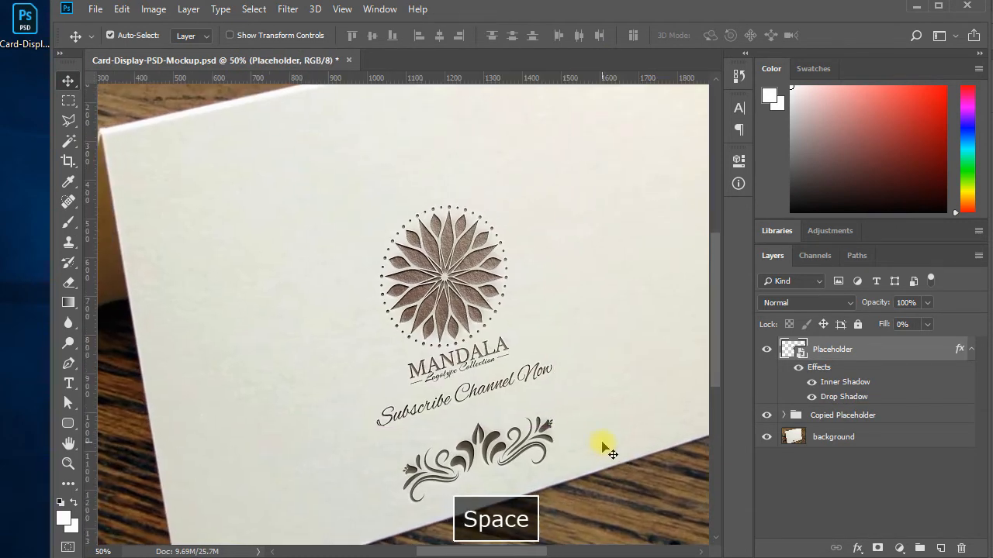
pyautogui.press('space')
pyautogui.moveTo(626, 409); pyautogui.dragTo(623, 410)
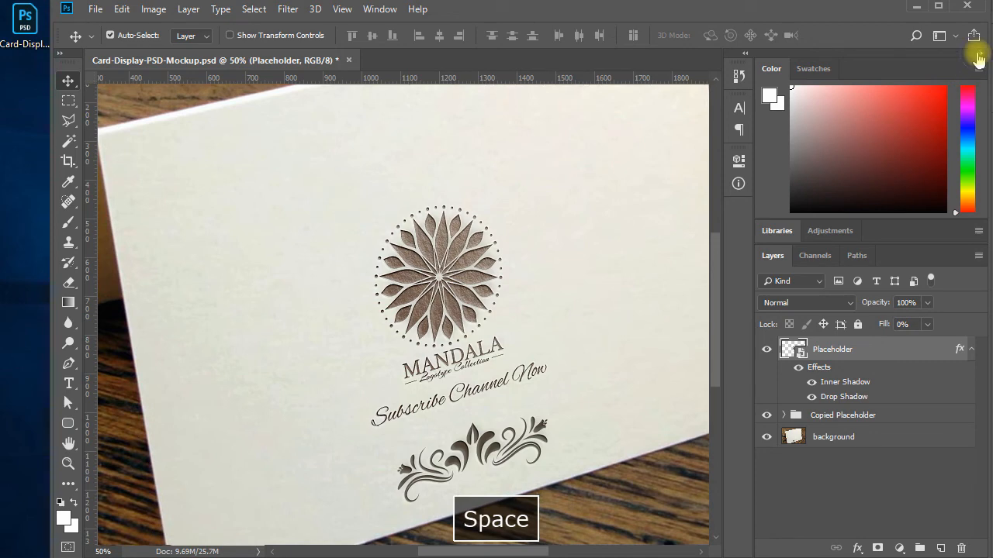
pyautogui.click(978, 53)
pyautogui.moveTo(636, 354); pyautogui.dragTo(705, 365)
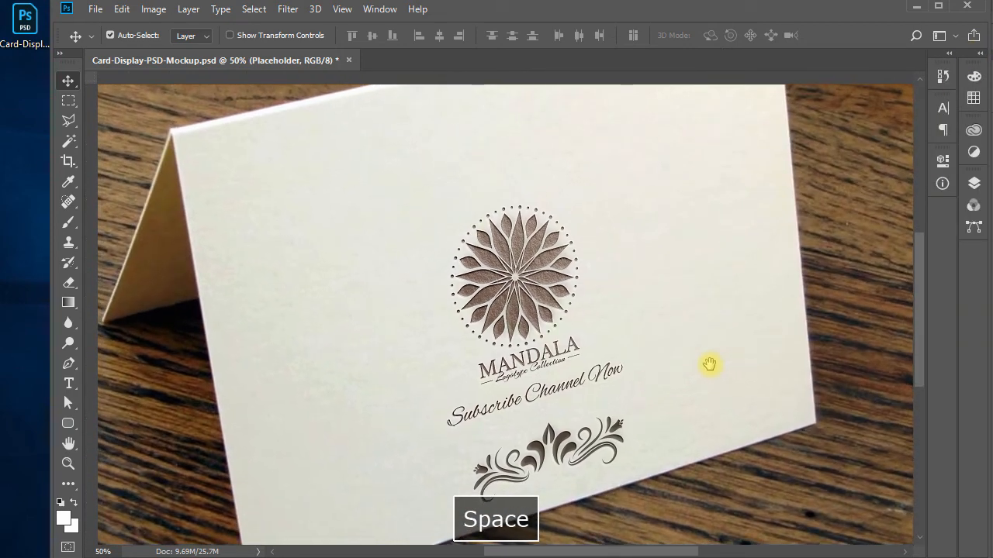
pyautogui.hotkey('ctrl', 'r')
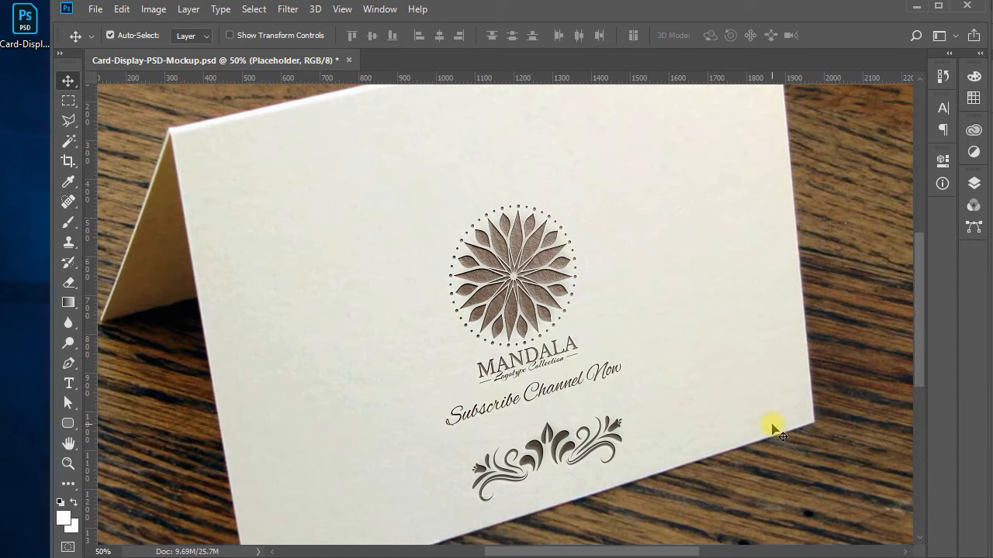